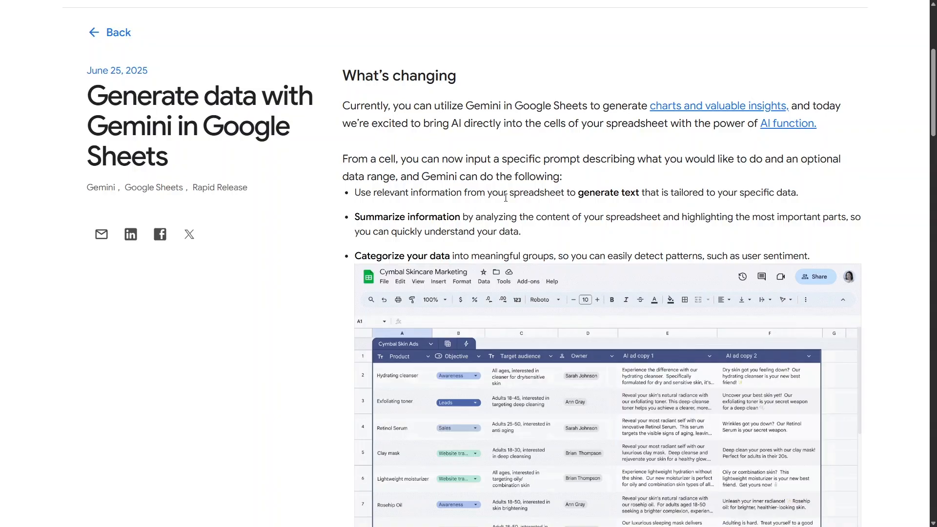
- Read the announcement about generating data with Gemini in Google Sheets, including the AI function examples, additional details, rollout and availability sections
{"action": "scroll", "coordinate": [502, 195], "scroll_direction": "down", "scroll_amount": 3}
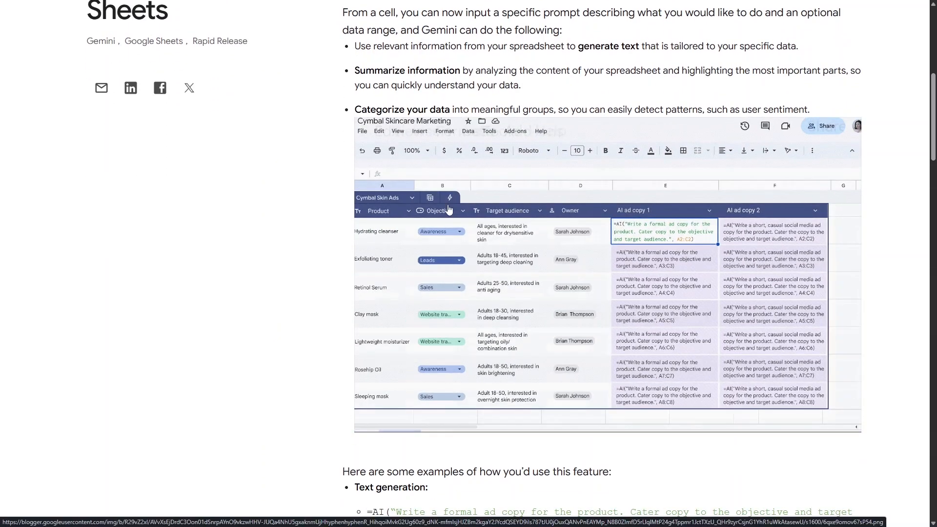
{"action": "scroll", "coordinate": [376, 236], "scroll_direction": "down", "scroll_amount": 2}
{"action": "scroll", "coordinate": [376, 236], "scroll_direction": "down", "scroll_amount": 4}
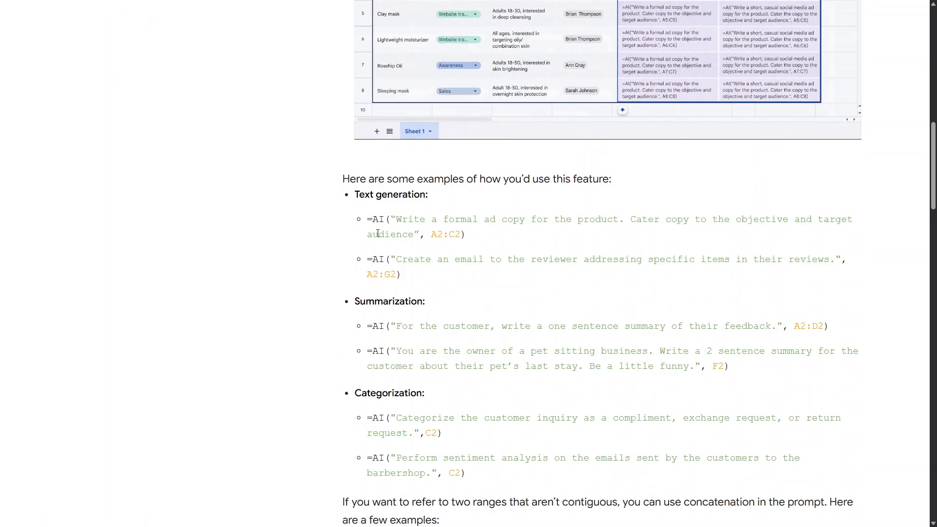
{"action": "scroll", "coordinate": [425, 210], "scroll_direction": "down", "scroll_amount": 1}
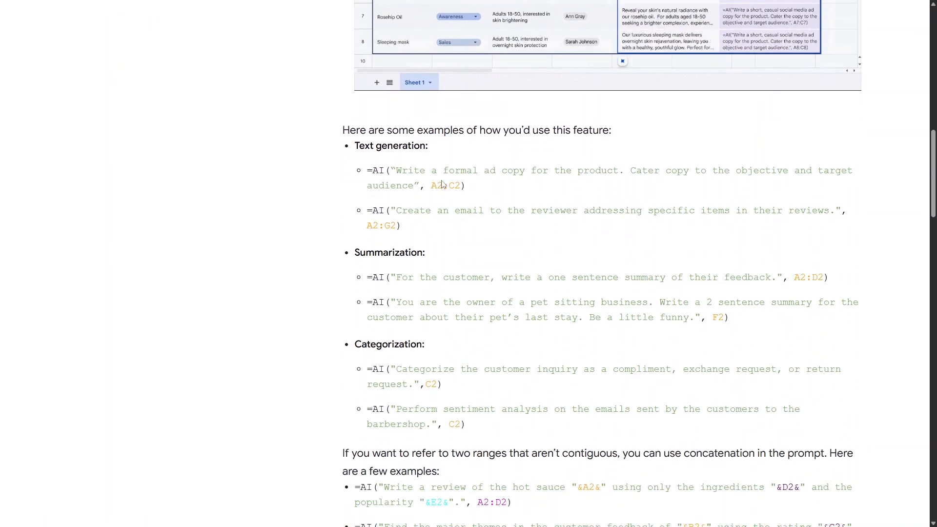
{"action": "scroll", "coordinate": [444, 356], "scroll_direction": "down", "scroll_amount": 2}
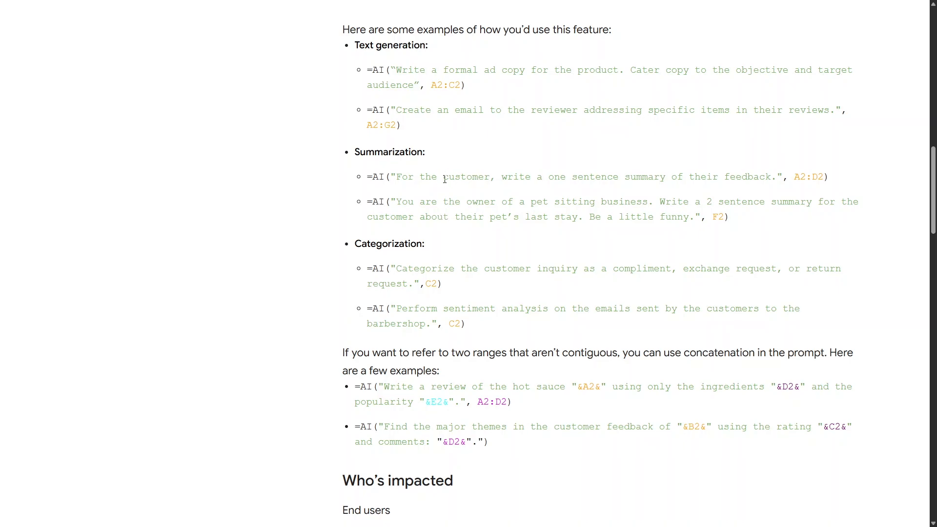
{"action": "scroll", "coordinate": [445, 179], "scroll_direction": "down", "scroll_amount": 3}
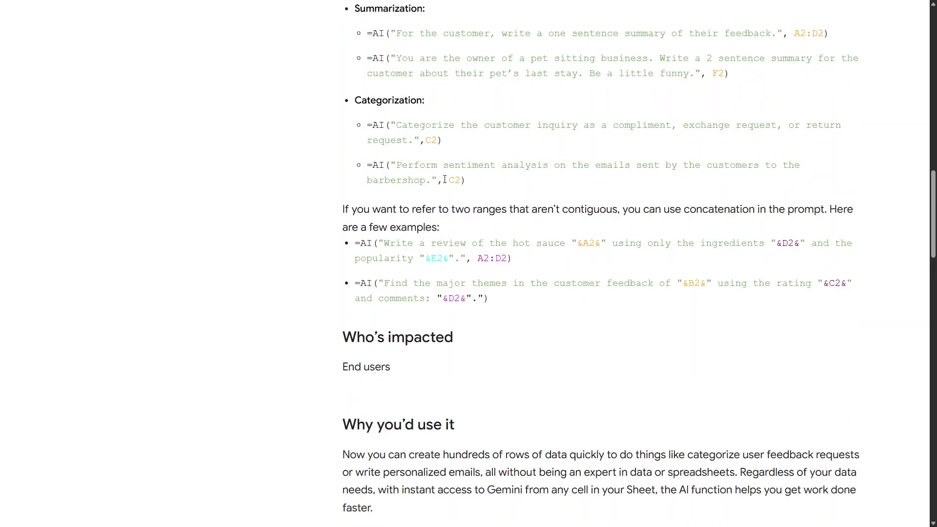
{"action": "scroll", "coordinate": [445, 179], "scroll_direction": "down", "scroll_amount": 4}
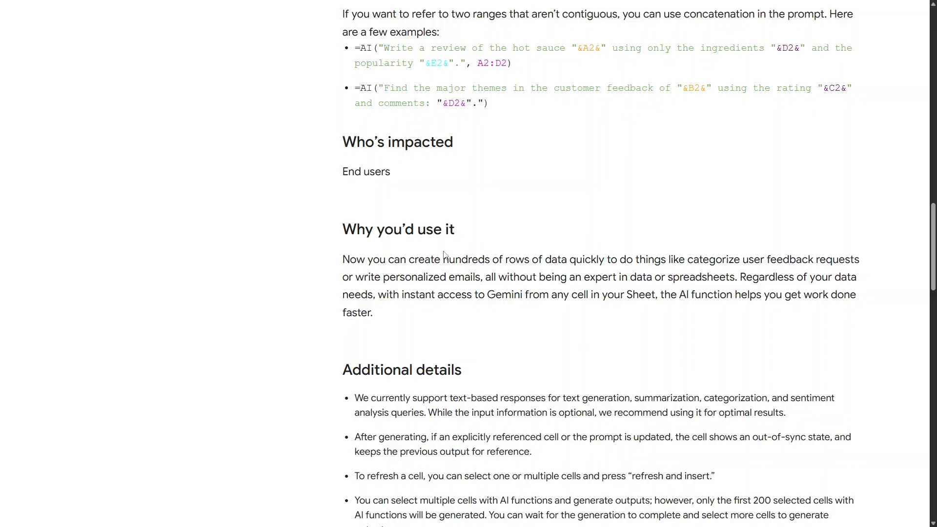
{"action": "scroll", "coordinate": [444, 253], "scroll_direction": "down", "scroll_amount": 4}
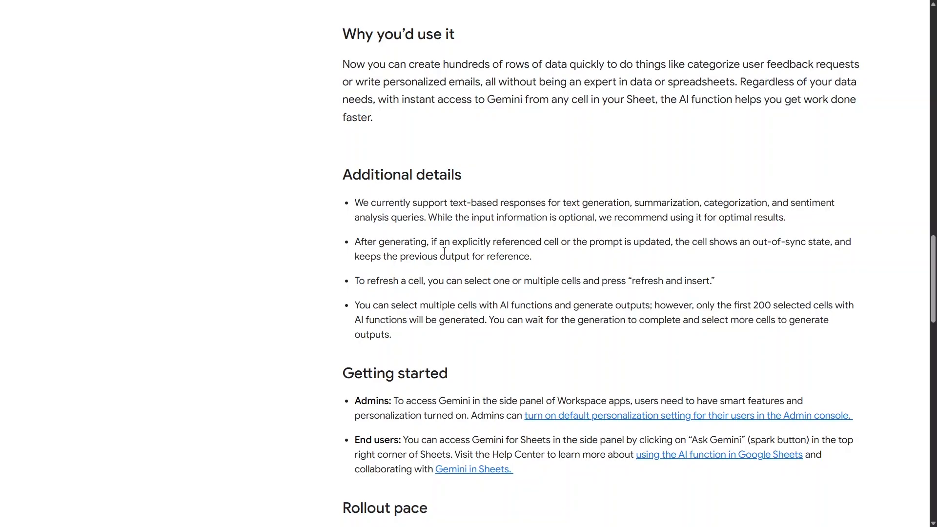
{"action": "scroll", "coordinate": [444, 252], "scroll_direction": "down", "scroll_amount": 5}
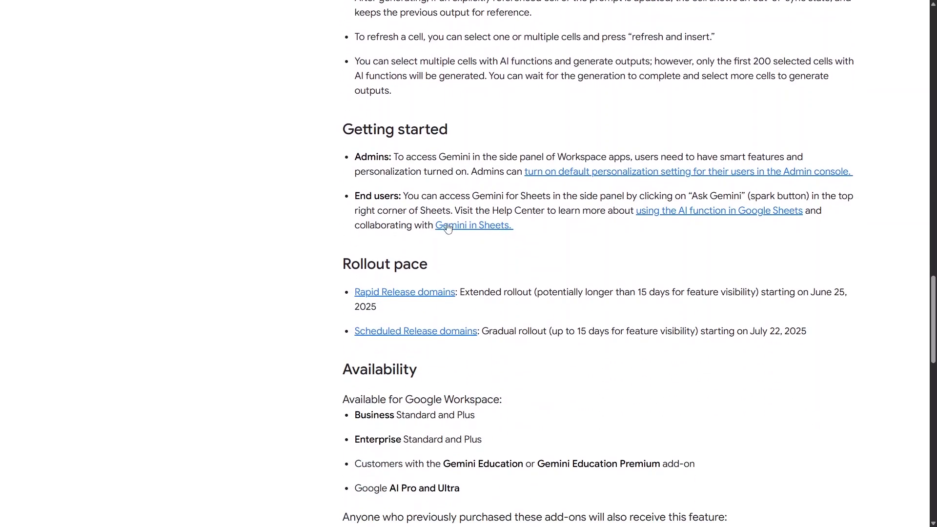
{"action": "scroll", "coordinate": [408, 270], "scroll_direction": "down", "scroll_amount": 2}
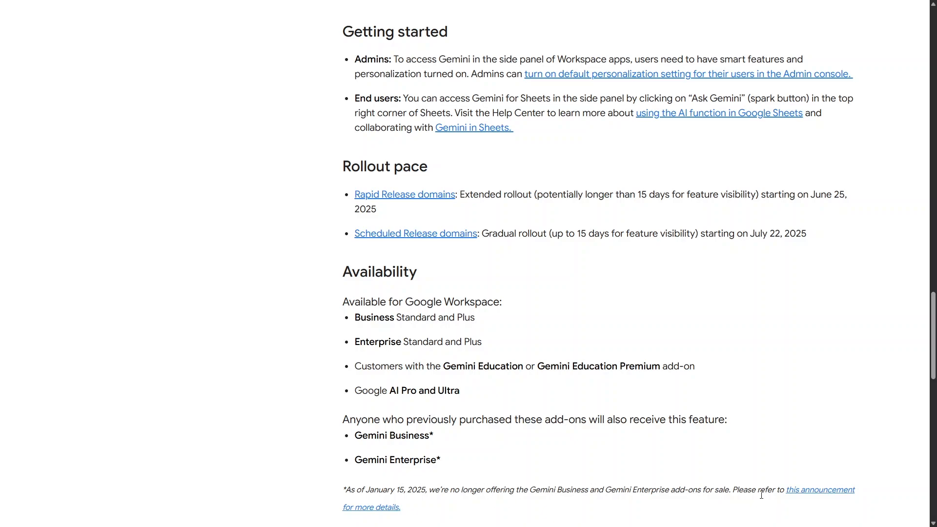
{"action": "scroll", "coordinate": [438, 235], "scroll_direction": "down", "scroll_amount": 3}
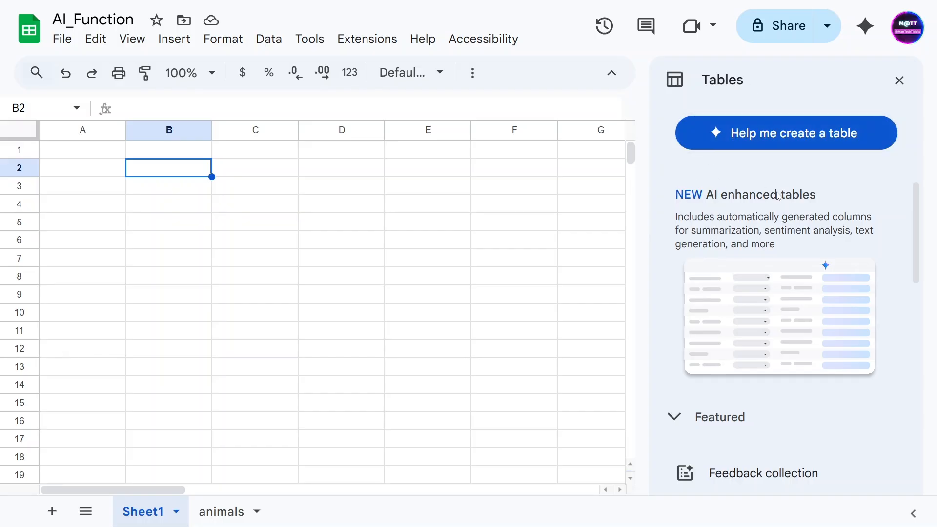
- In the AI_Function spreadsheet, insert the featured Feedback collection table into Sheet1
{"action": "scroll", "coordinate": [774, 203], "scroll_direction": "down", "scroll_amount": 4}
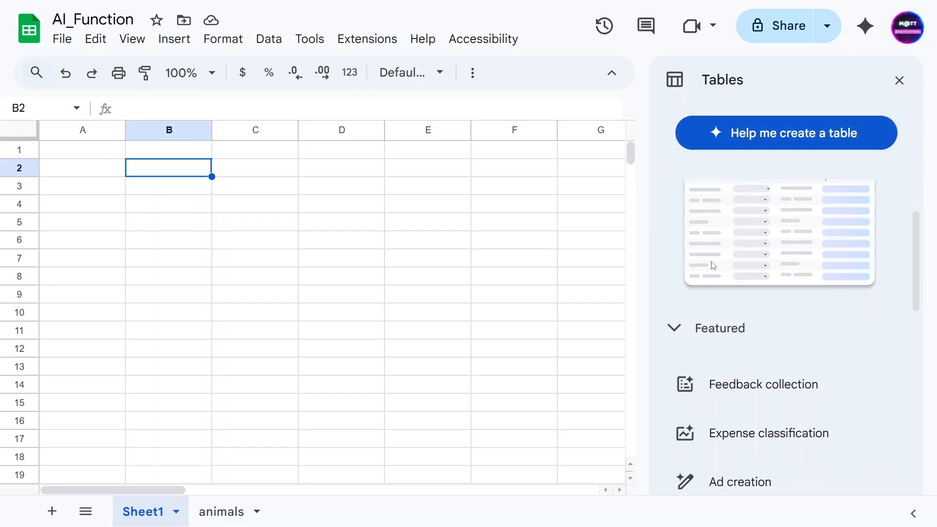
{"action": "mouse_move", "coordinate": [706, 255]}
{"action": "scroll", "coordinate": [708, 256], "scroll_direction": "down", "scroll_amount": 1}
{"action": "scroll", "coordinate": [727, 271], "scroll_direction": "up", "scroll_amount": 1}
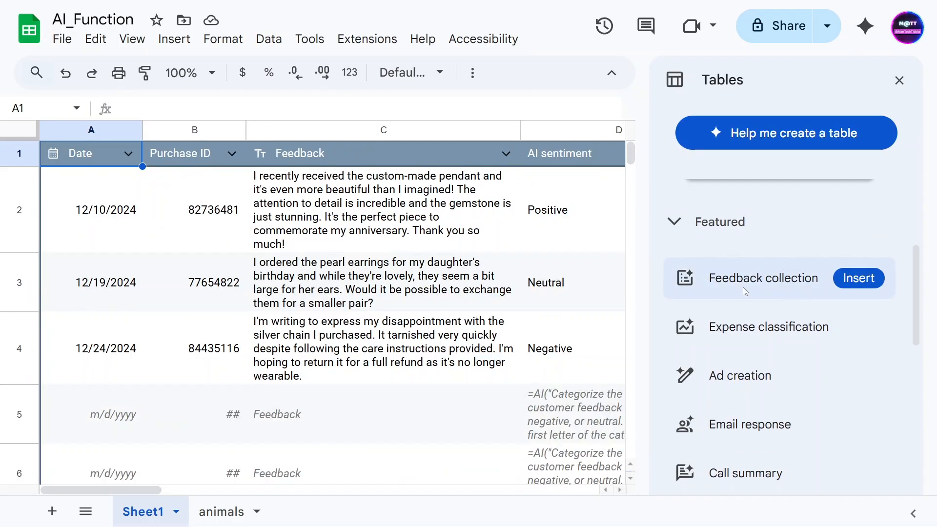
{"action": "key", "text": "ctrl+minus"}
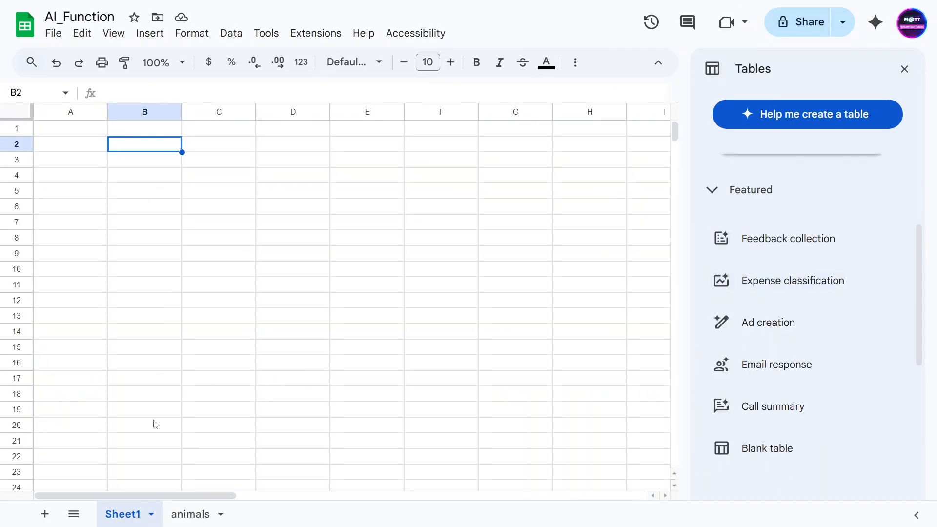
{"action": "mouse_move", "coordinate": [787, 244]}
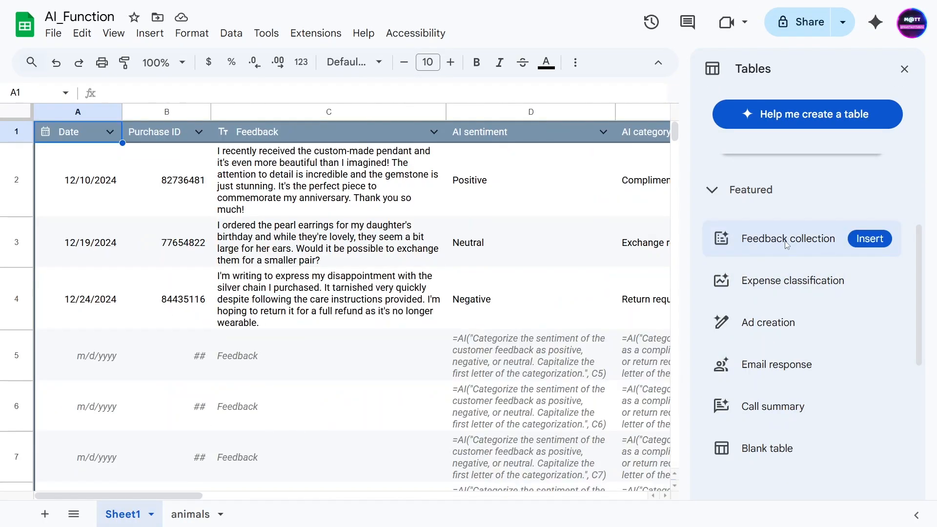
{"action": "left_click", "coordinate": [864, 239]}
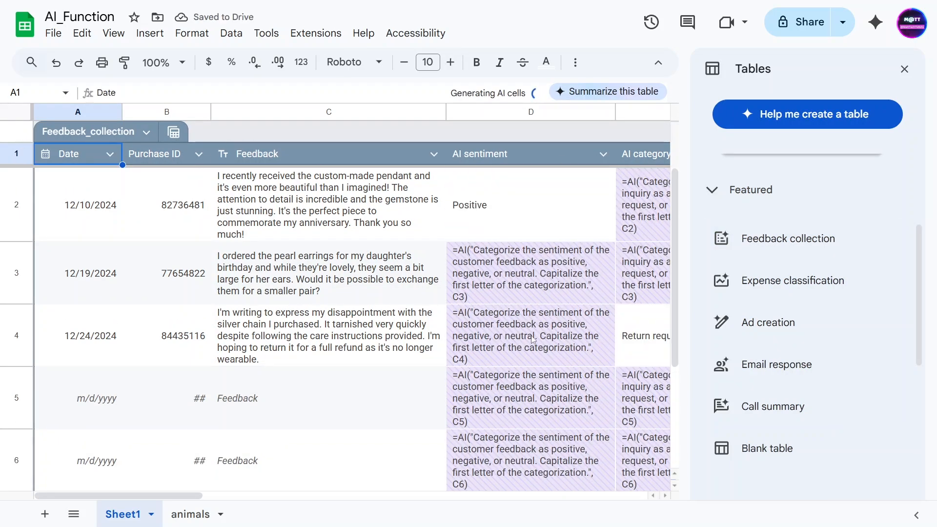
- Review the AI sentiment results against the customer feedback, including the rows that have no feedback text
{"action": "scroll", "coordinate": [499, 267], "scroll_direction": "down", "scroll_amount": 3}
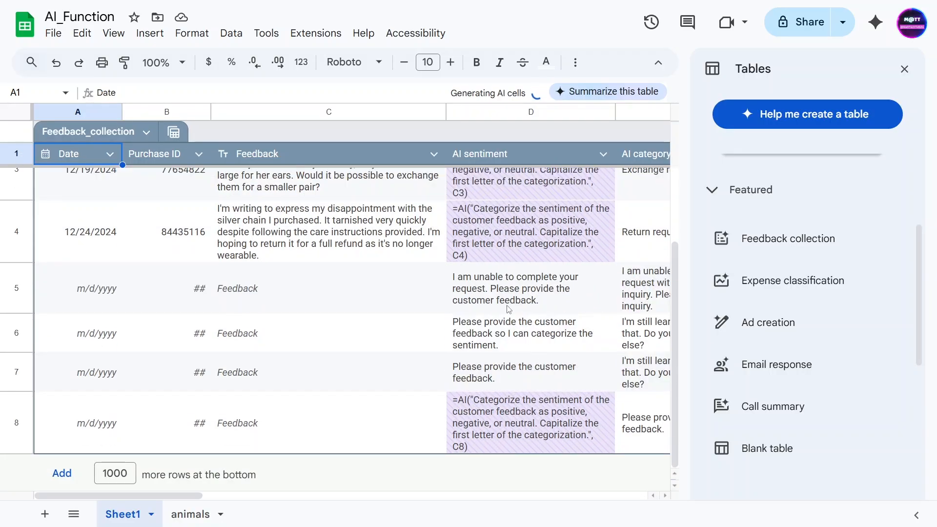
{"action": "scroll", "coordinate": [537, 381], "scroll_direction": "up", "scroll_amount": 2}
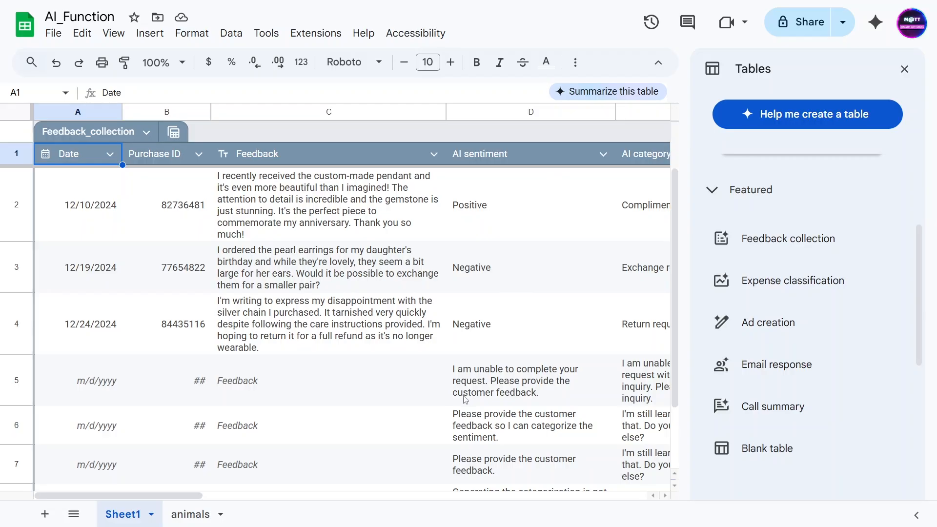
{"action": "scroll", "coordinate": [468, 381], "scroll_direction": "down", "scroll_amount": 1}
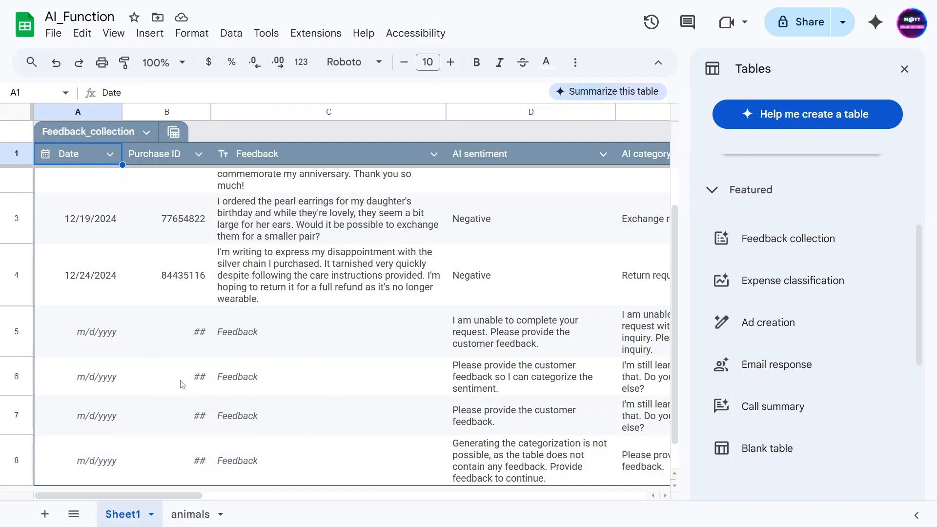
{"action": "left_click", "coordinate": [503, 387]}
{"action": "left_click", "coordinate": [498, 421]}
{"action": "left_click", "coordinate": [504, 455]}
{"action": "scroll", "coordinate": [507, 342], "scroll_direction": "up", "scroll_amount": 1}
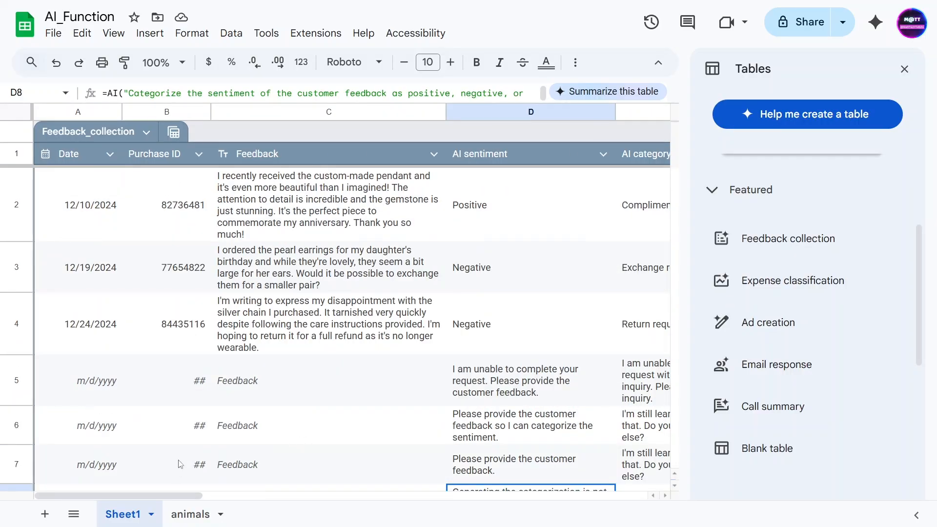
{"action": "left_click", "coordinate": [511, 233]}
{"action": "left_click", "coordinate": [337, 275]}
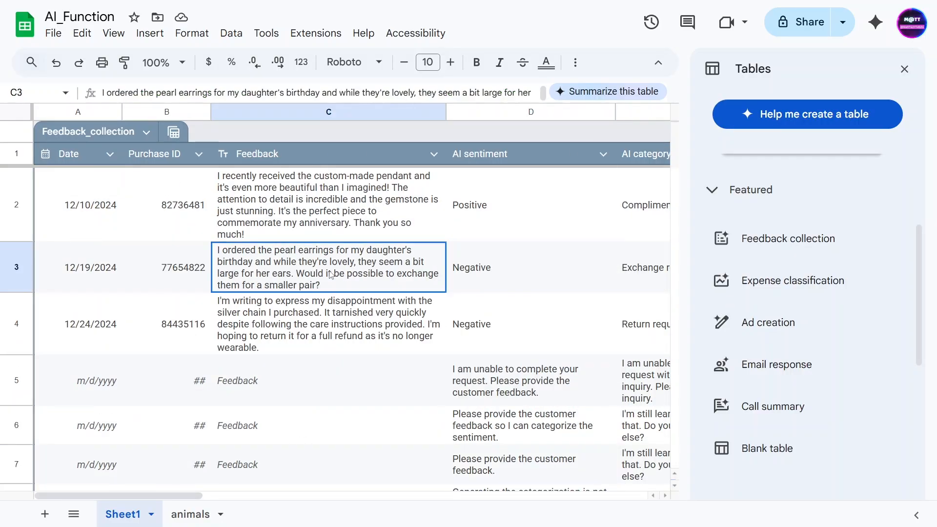
{"action": "scroll", "coordinate": [155, 496], "scroll_direction": "right", "scroll_amount": 2}
{"action": "scroll", "coordinate": [146, 488], "scroll_direction": "left", "scroll_amount": 2}
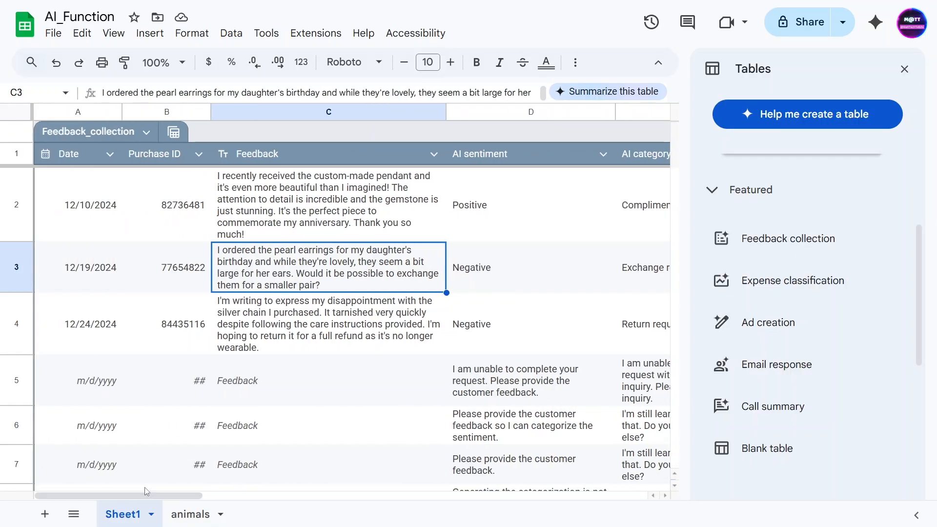
- Enlarge the formula bar and examine the AI sentiment formula in D2, including its instruction to capitalize the first letter
{"action": "left_click", "coordinate": [305, 220]}
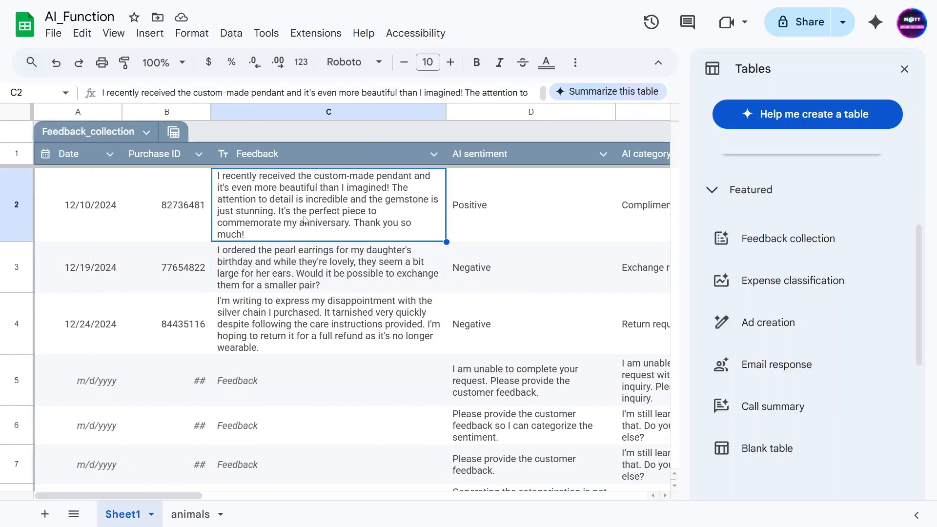
{"action": "left_click", "coordinate": [550, 201]}
{"action": "left_click_drag", "start_coordinate": [438, 104], "coordinate": [433, 206]}
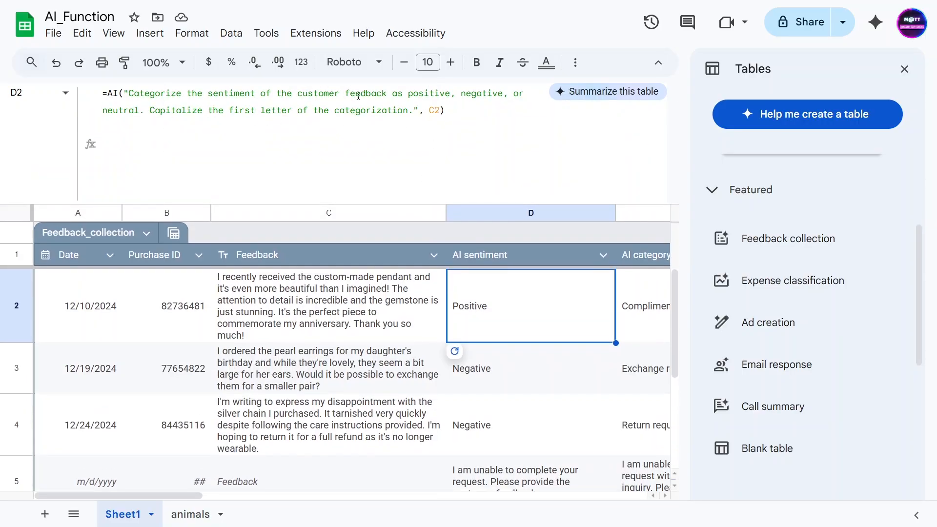
{"action": "left_click_drag", "start_coordinate": [413, 93], "coordinate": [433, 93]}
{"action": "left_click", "coordinate": [129, 110]}
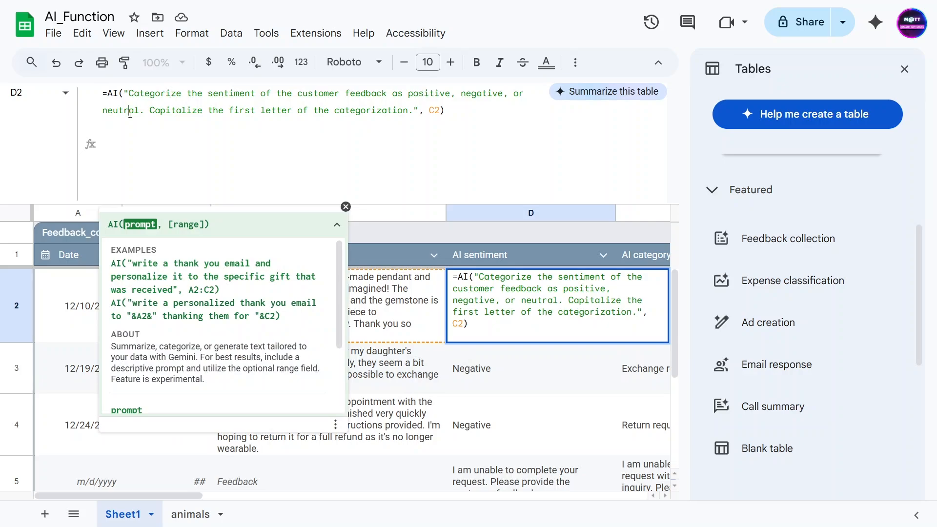
{"action": "left_click_drag", "start_coordinate": [150, 111], "coordinate": [413, 110]}
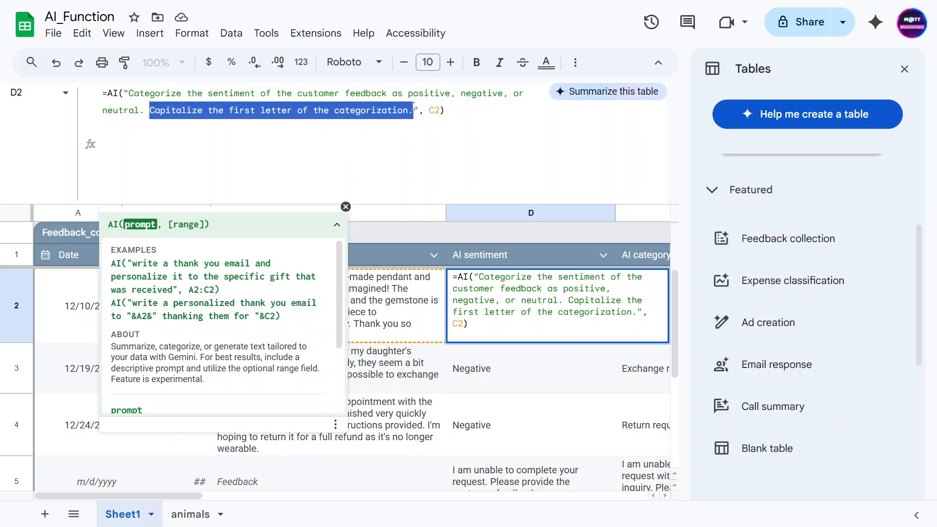
{"action": "left_click", "coordinate": [403, 316]}
{"action": "left_click", "coordinate": [486, 405]}
{"action": "left_click", "coordinate": [496, 318]}
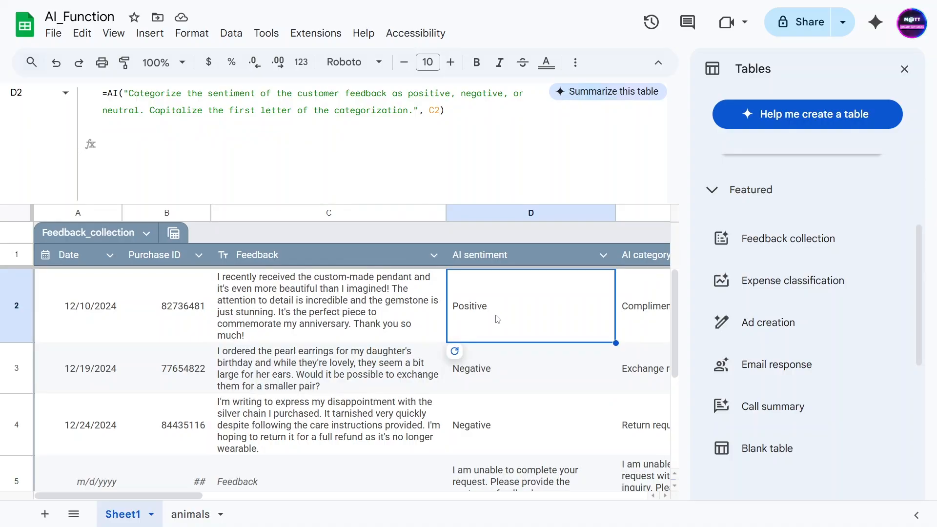
- Examine the AI category formula in E2 and the categories generated in that column
{"action": "left_click", "coordinate": [656, 264]}
{"action": "left_click", "coordinate": [642, 305]}
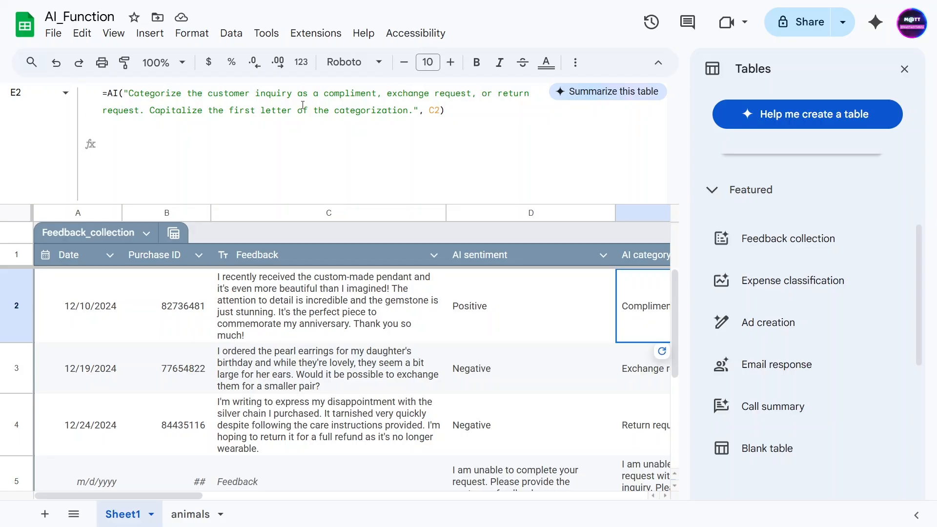
{"action": "left_click_drag", "start_coordinate": [171, 495], "coordinate": [214, 488]}
{"action": "scroll", "coordinate": [390, 303], "scroll_direction": "down", "scroll_amount": 1}
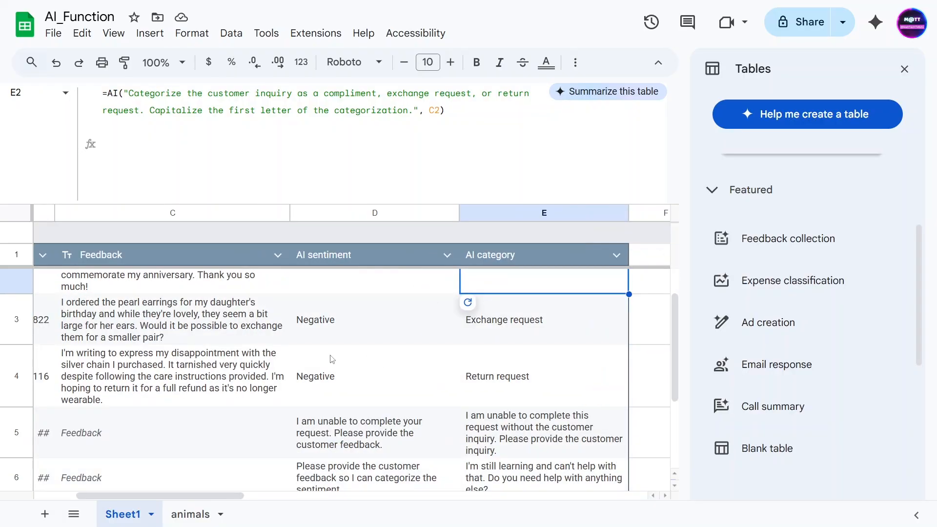
- Insert the featured Email response table into the spreadsheet
{"action": "scroll", "coordinate": [332, 359], "scroll_direction": "up", "scroll_amount": 1}
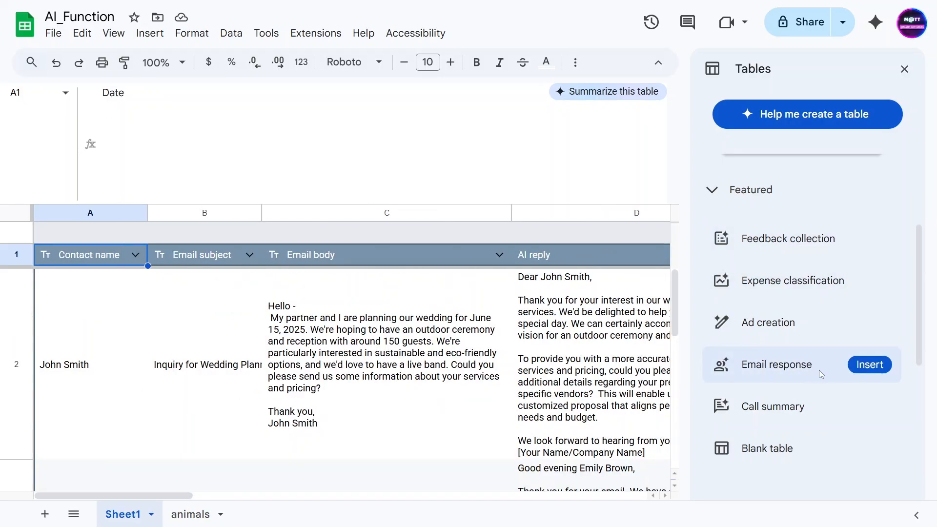
{"action": "left_click", "coordinate": [862, 367]}
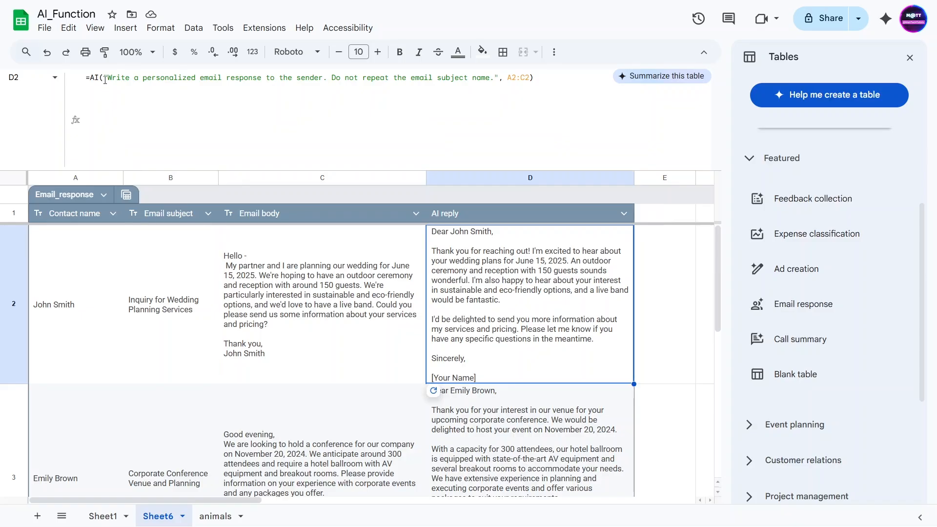
- Examine the AI reply formula in D2, including its instruction not to repeat the email subject name, and compare the replies with the email bodies
{"action": "left_click_drag", "start_coordinate": [107, 76], "coordinate": [493, 78]}
{"action": "left_click", "coordinate": [343, 90]}
{"action": "left_click_drag", "start_coordinate": [331, 83], "coordinate": [504, 84]}
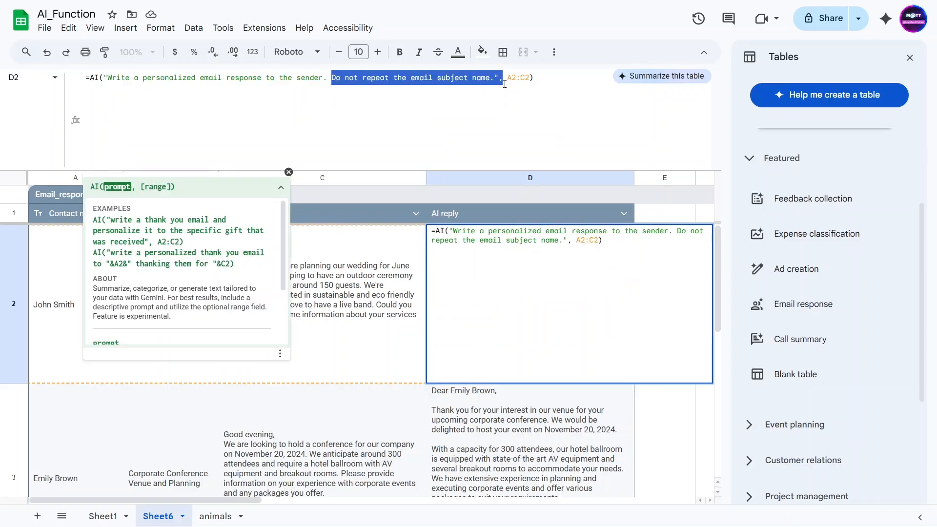
{"action": "left_click", "coordinate": [481, 85]}
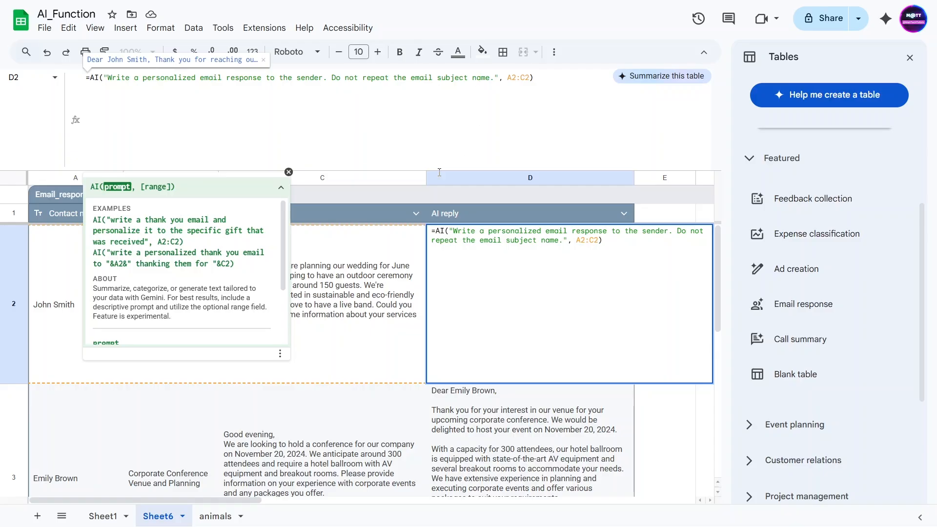
{"action": "double_click", "coordinate": [340, 326]}
{"action": "key", "text": "Escape"}
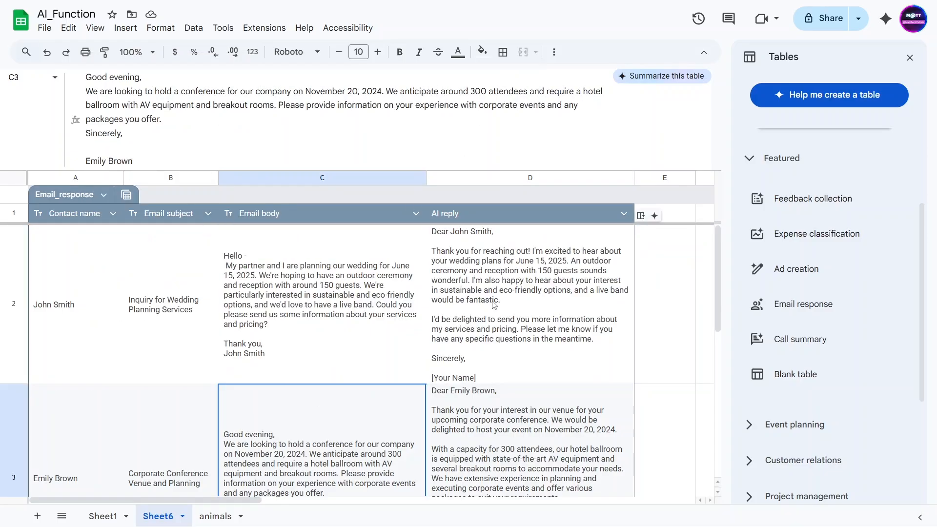
{"action": "left_click", "coordinate": [500, 311]}
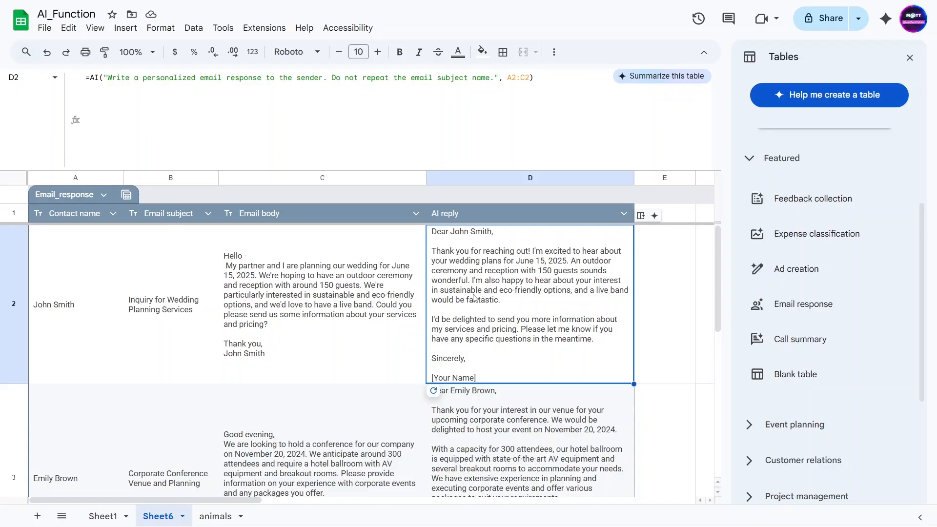
{"action": "scroll", "coordinate": [473, 297], "scroll_direction": "down", "scroll_amount": 1}
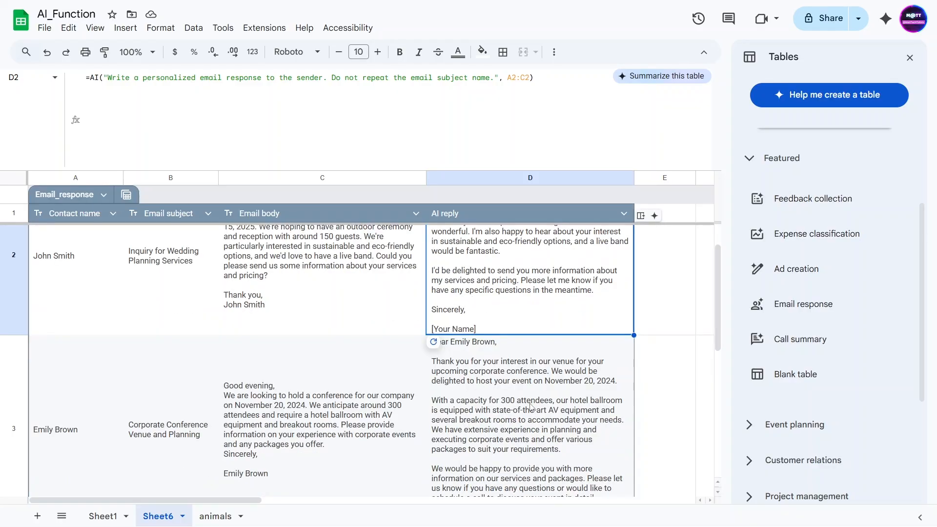
- Read through the remaining email bodies and AI replies, including the replies in D5:D8 for the rows without email details
{"action": "scroll", "coordinate": [531, 407], "scroll_direction": "up", "scroll_amount": 1}
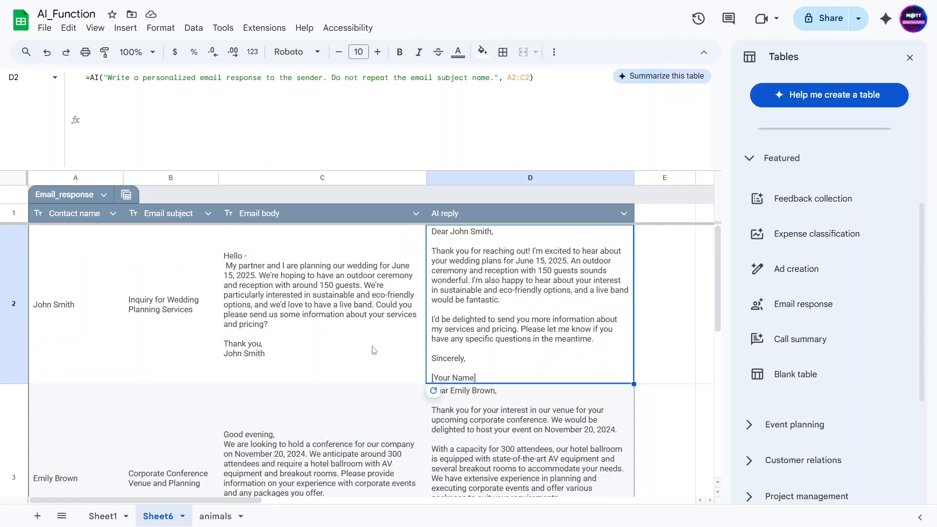
{"action": "scroll", "coordinate": [522, 366], "scroll_direction": "down", "scroll_amount": 2}
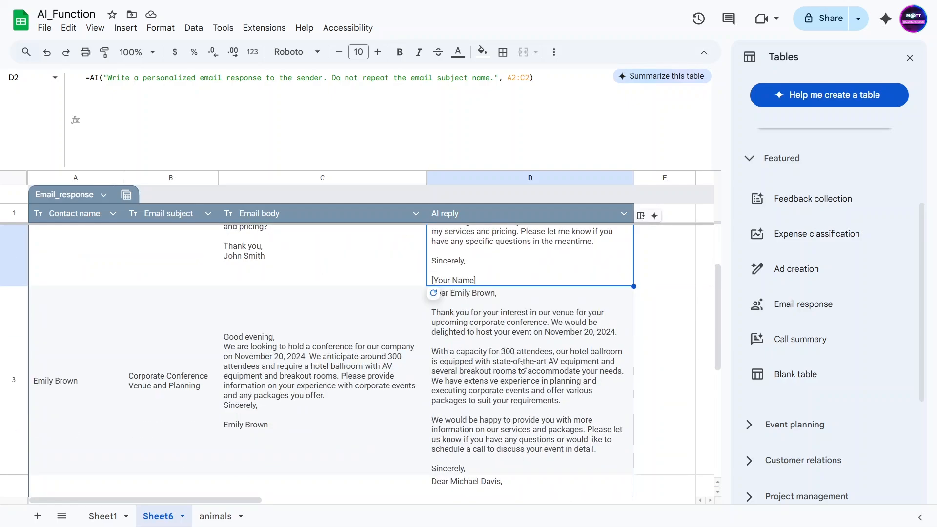
{"action": "scroll", "coordinate": [522, 366], "scroll_direction": "down", "scroll_amount": 5}
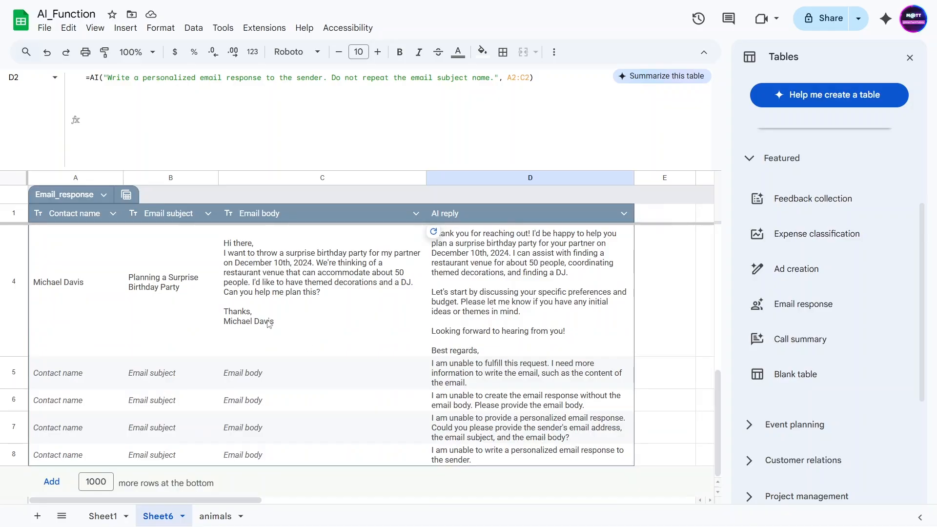
{"action": "left_click_drag", "start_coordinate": [459, 374], "coordinate": [254, 457]}
{"action": "left_click", "coordinate": [475, 382]}
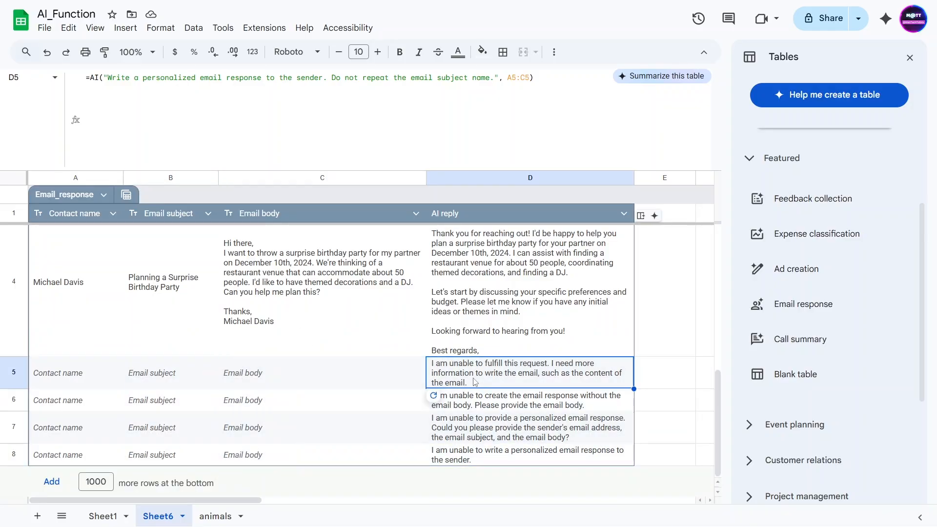
{"action": "left_click_drag", "start_coordinate": [474, 382], "coordinate": [511, 461]}
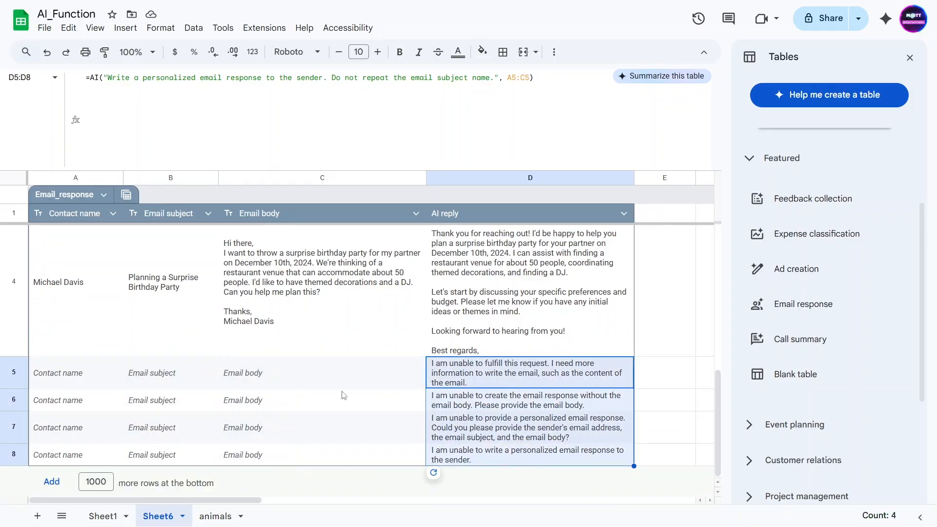
- Enter the email body "Hi I want a wedding in 12/24/2025 Thanks." in C5
{"action": "left_click", "coordinate": [275, 378]}
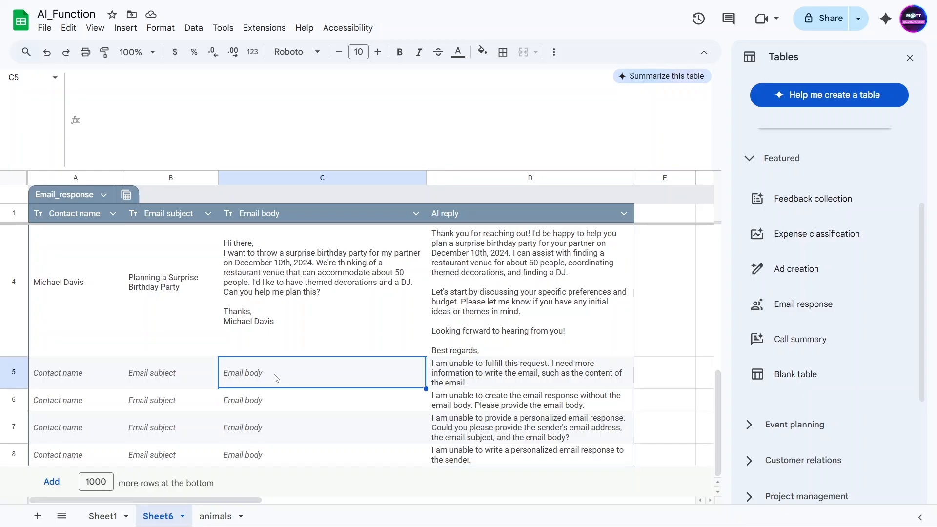
{"action": "type", "text": "Hi  I wa"}
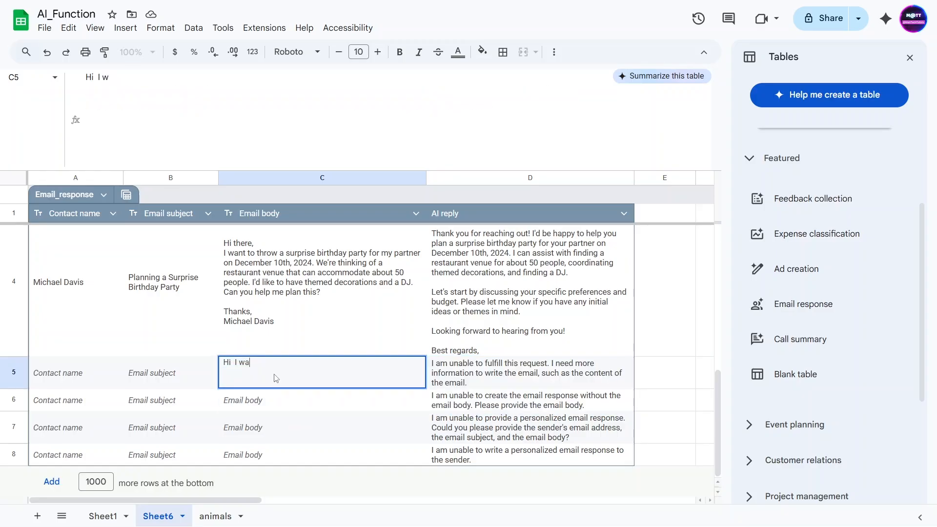
{"action": "type", "text": "nt a wedding in "}
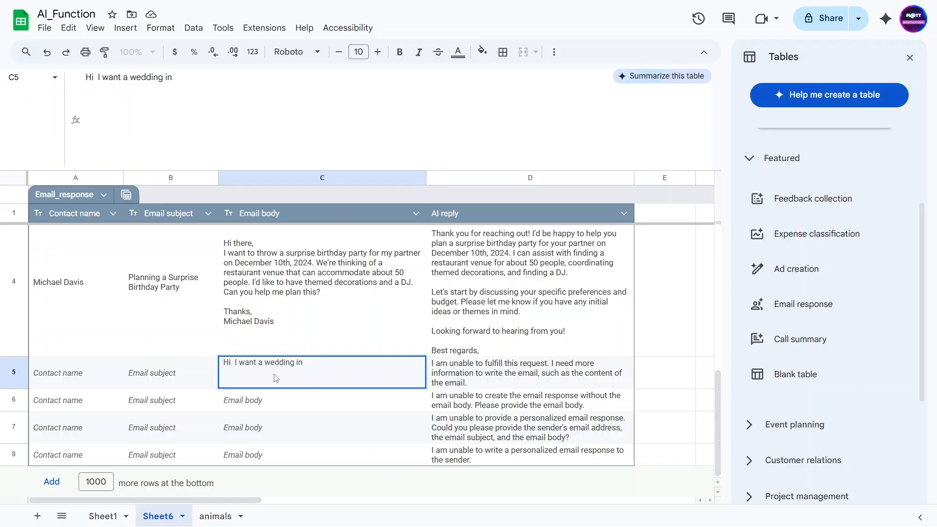
{"action": "type", "text": "12/24/2025 Thanks."}
- Enter the contact's name in A5 and the subject "Wedding" in B5, and generate the AI reply in D5 from the completed row
{"action": "left_click", "coordinate": [68, 381]}
{"action": "type", "text": "Smith Johnson"}
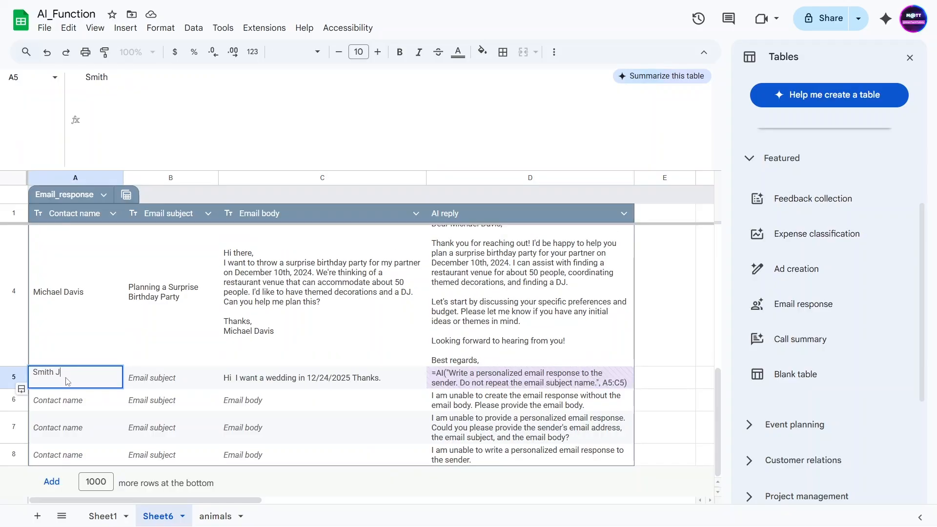
{"action": "key", "text": "Tab"}
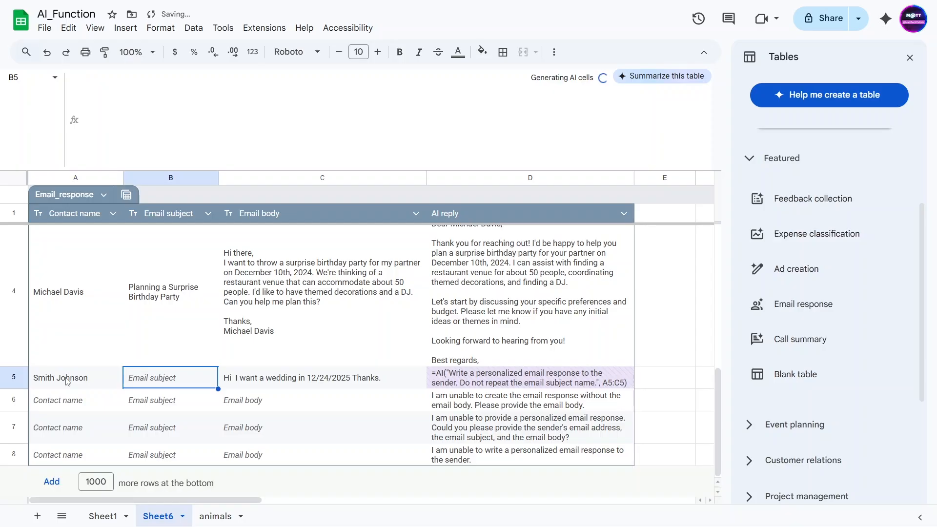
{"action": "type", "text": "Wed"}
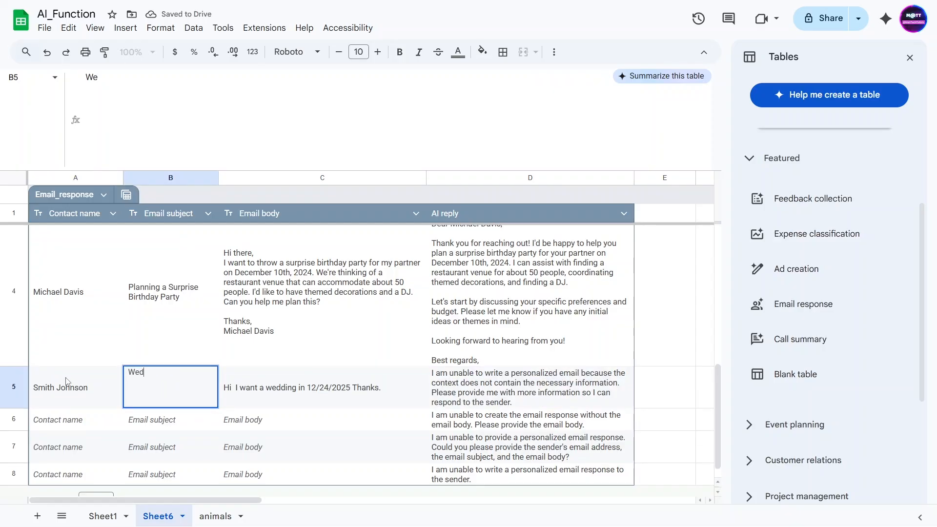
{"action": "type", "text": "ding"}
{"action": "key", "text": "Tab"}
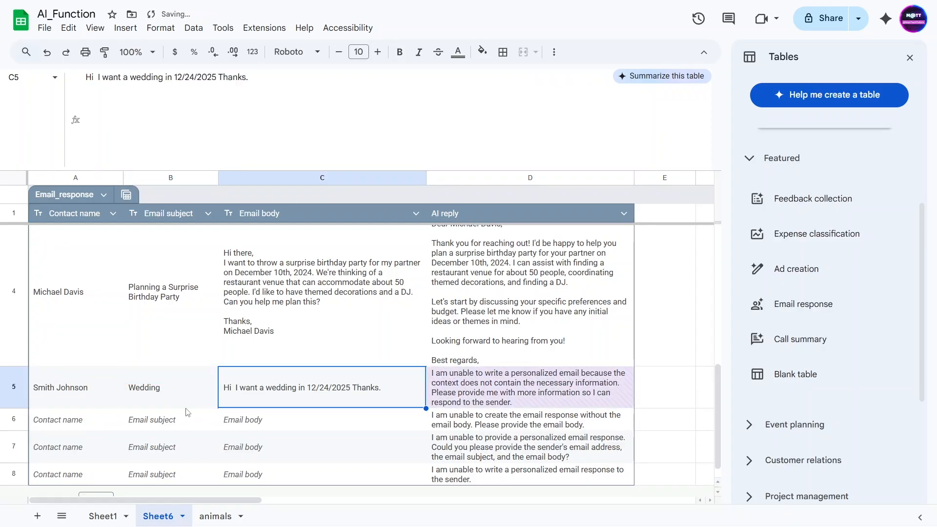
{"action": "left_click", "coordinate": [464, 381]}
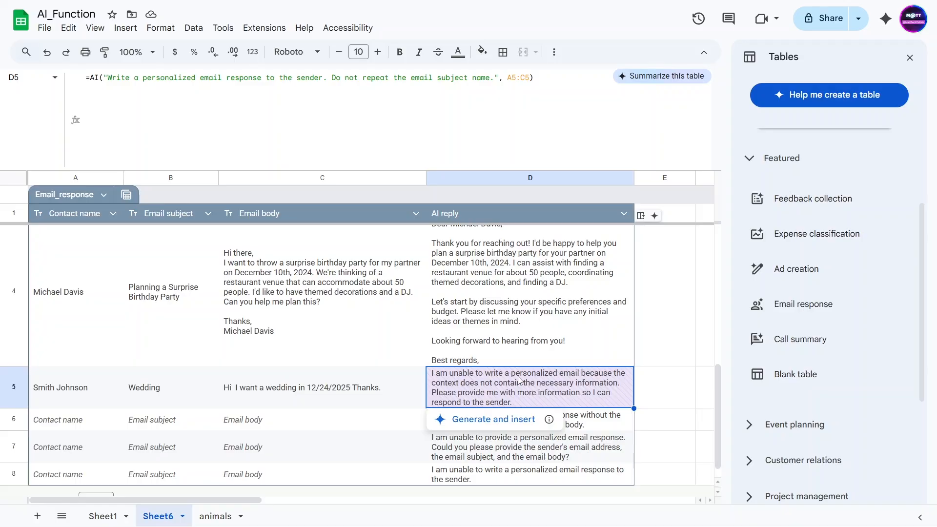
{"action": "left_click", "coordinate": [492, 420]}
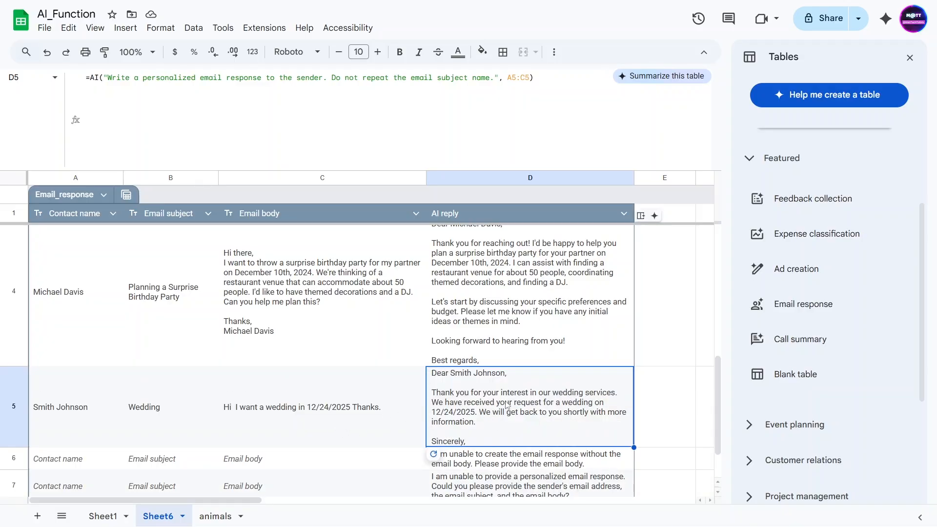
- Replace "Thanks." in C5 with "I want food, live music, and I am planning for 500 guests. We want it at night to at least midnight."
{"action": "double_click", "coordinate": [392, 396]}
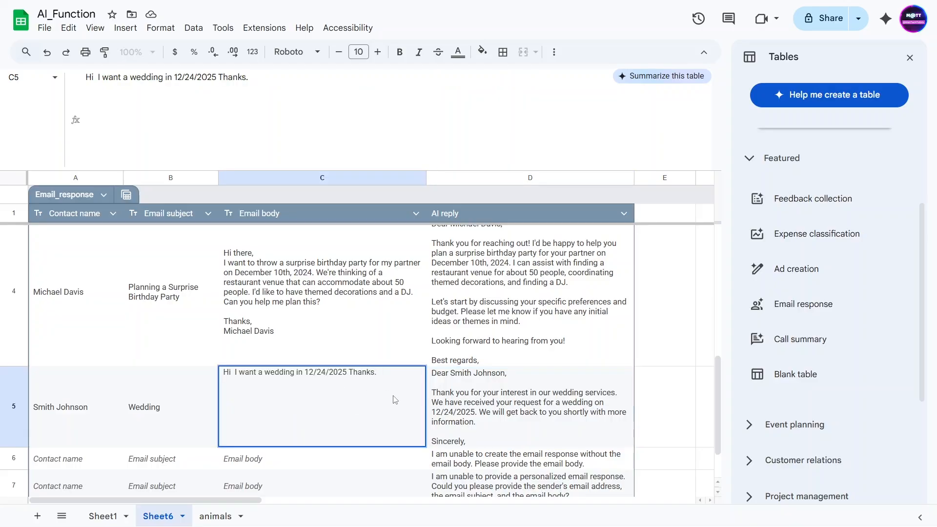
{"action": "key", "text": "ctrl+BackSpace"}
{"action": "type", "text": "I want "}
{"action": "type", "text": "food"}
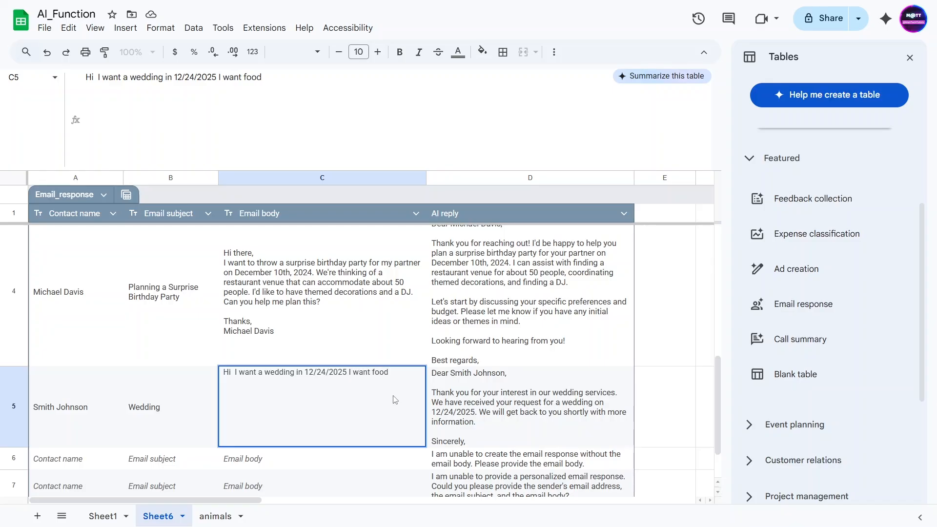
{"action": "type", "text": ", live music"}
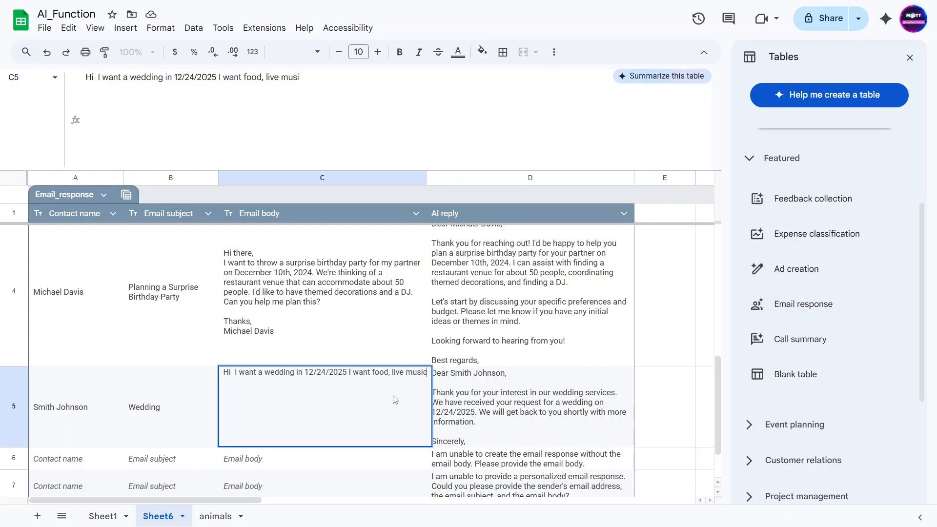
{"action": "type", "text": ", and I am p"}
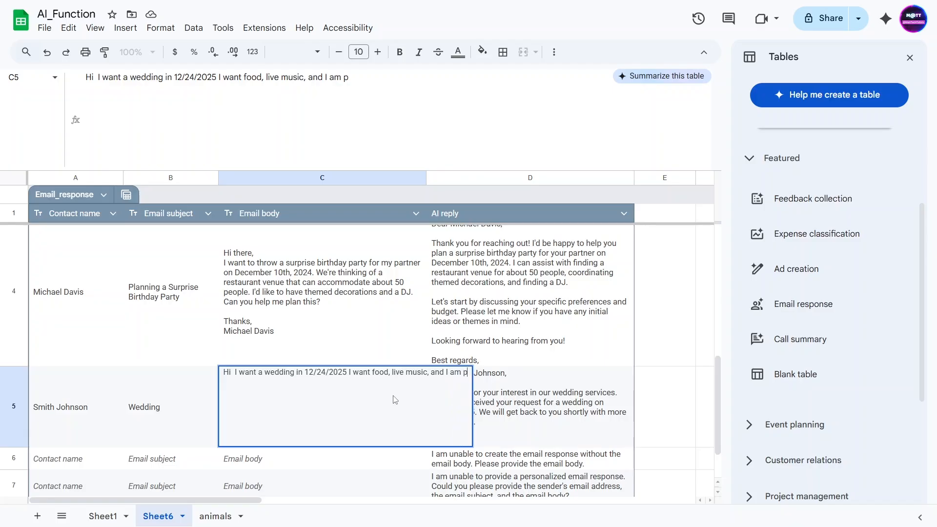
{"action": "type", "text": "lanning for 500 g"}
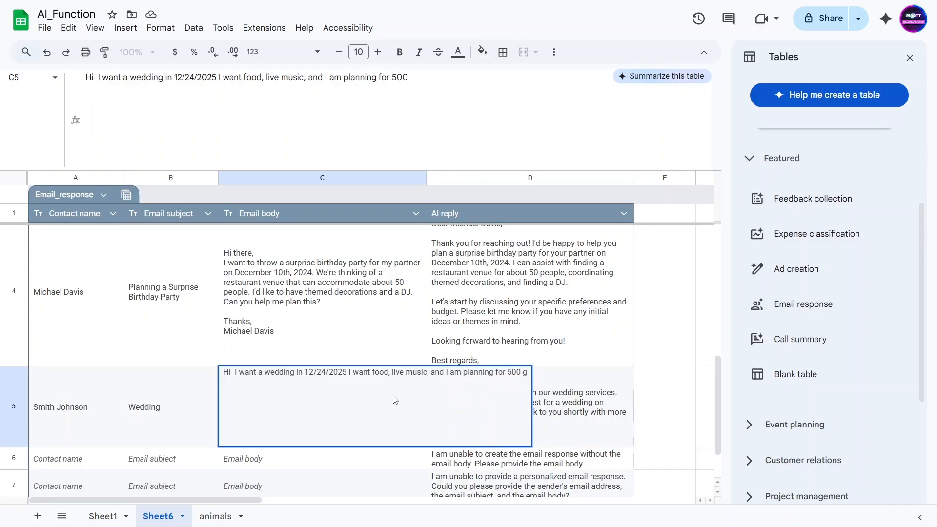
{"action": "type", "text": "uests. W"}
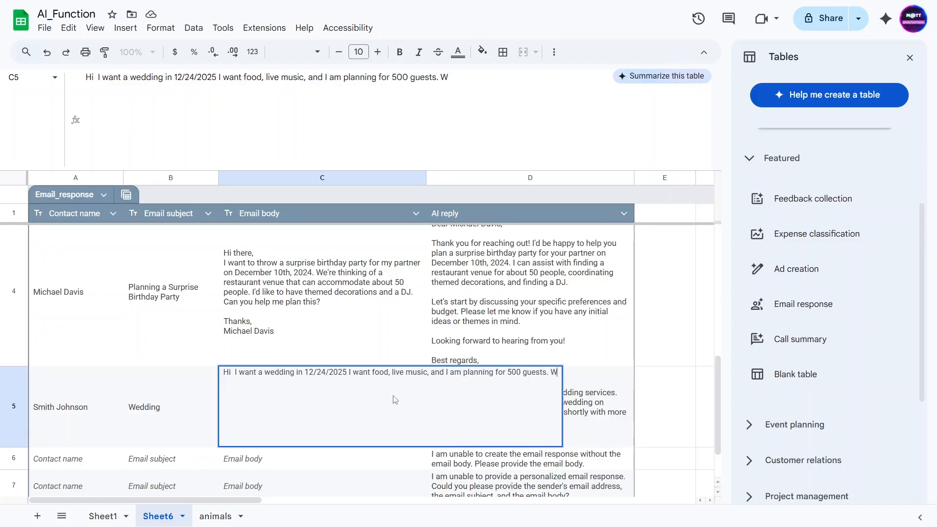
{"action": "type", "text": "e want it at ni"}
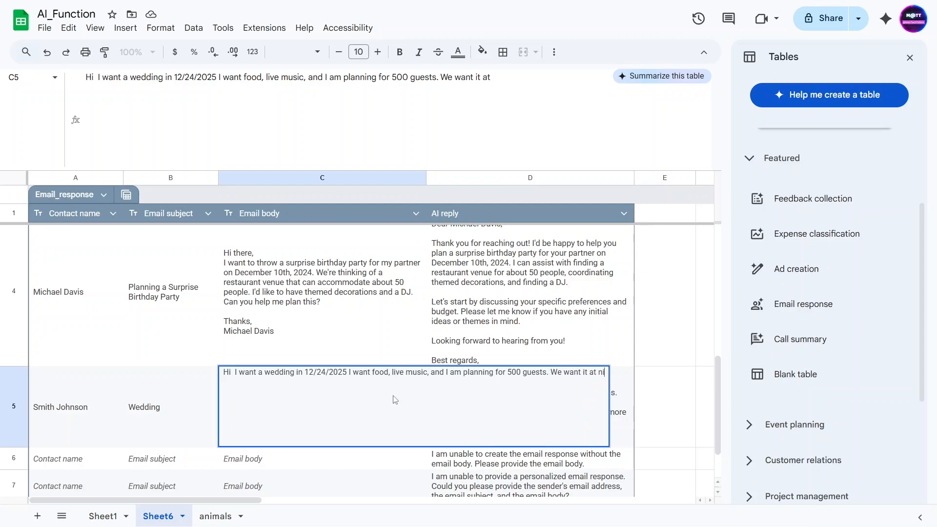
{"action": "type", "text": "ght to at least mind"}
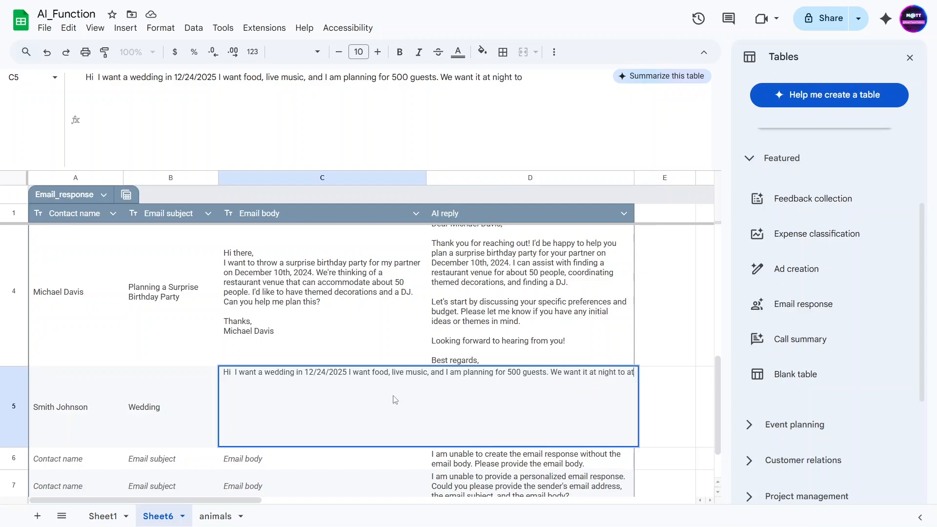
{"action": "key", "text": "BackSpace"}
{"action": "key", "text": "BackSpace"}
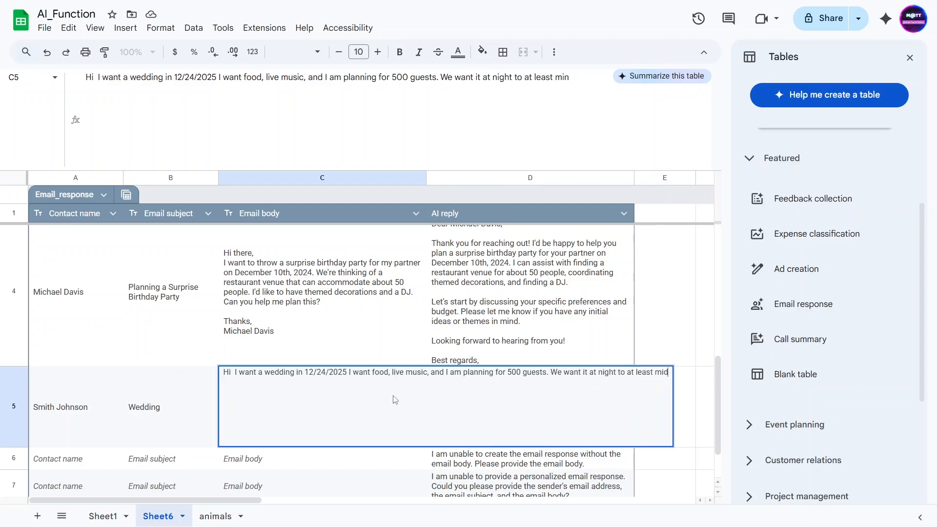
{"action": "type", "text": "dnight."}
{"action": "key", "text": "Return"}
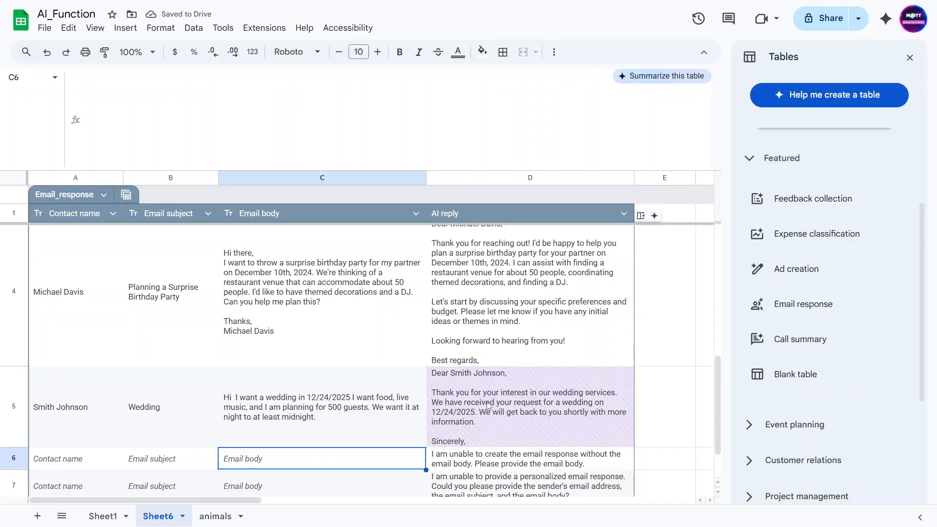
- Regenerate the AI reply in D5 from the expanded email body and read the new response
{"action": "left_click", "coordinate": [490, 405]}
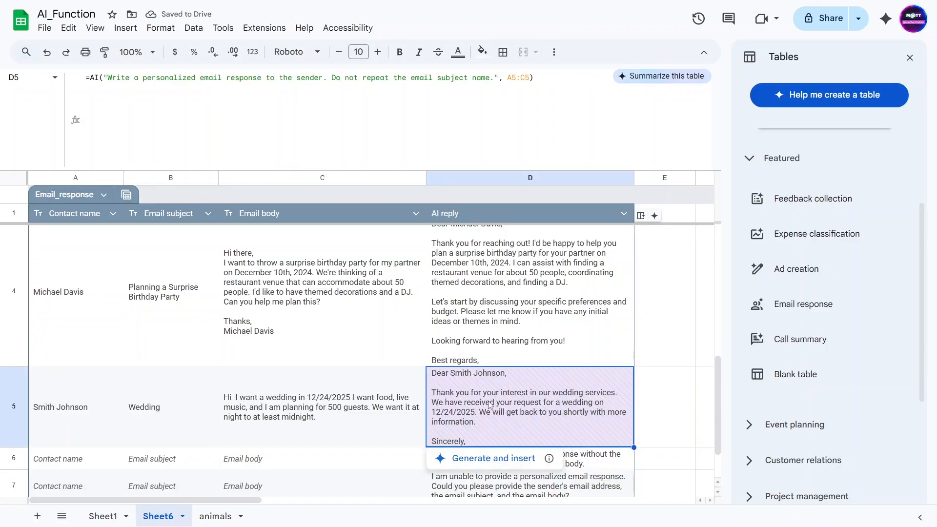
{"action": "left_click", "coordinate": [484, 458]}
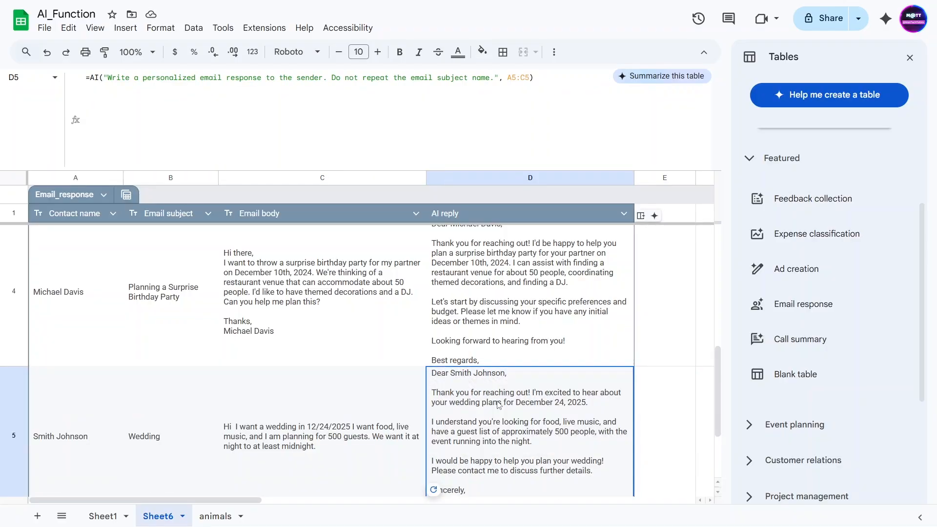
{"action": "scroll", "coordinate": [358, 415], "scroll_direction": "down", "scroll_amount": 2}
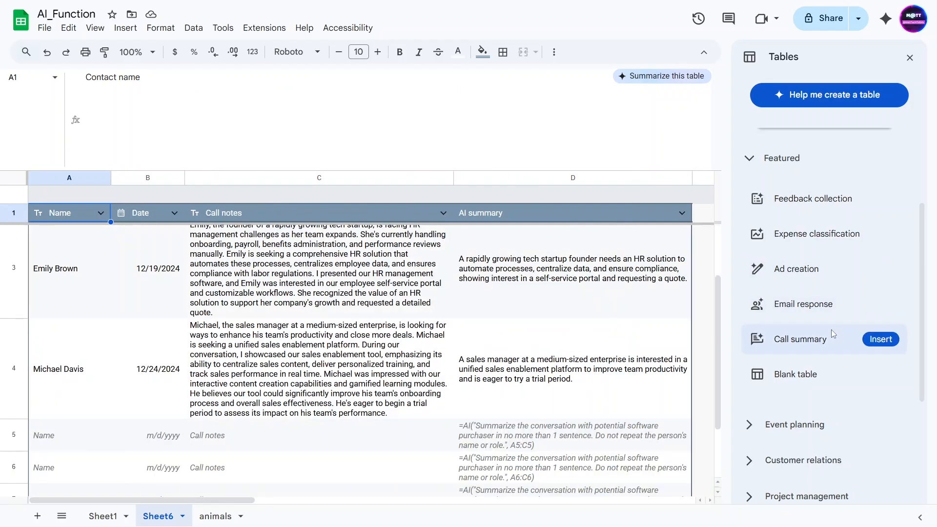
- Insert the featured Call summary table on its own sheet and move that sheet ahead of the animals sheet
{"action": "left_click", "coordinate": [808, 344]}
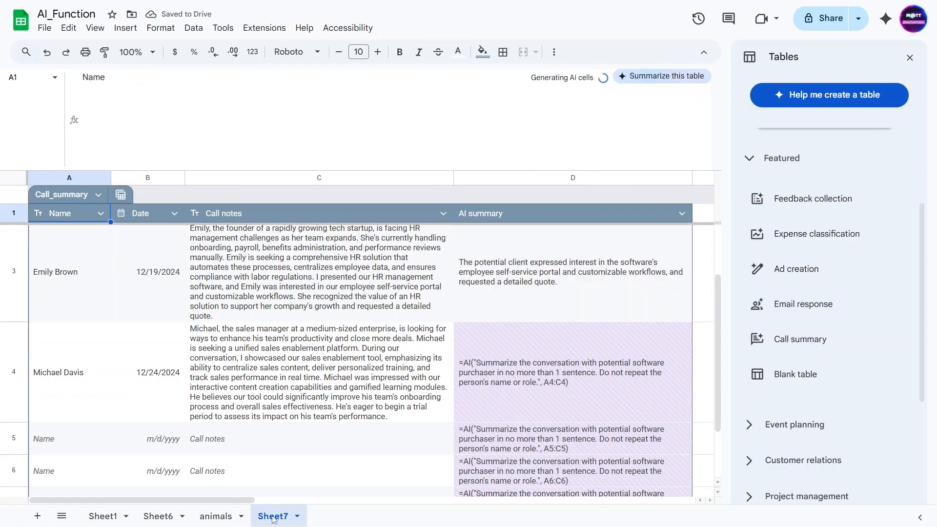
{"action": "left_click_drag", "start_coordinate": [274, 521], "coordinate": [209, 520]}
- Examine the AI summary formula in D2 and compare the generated summaries with the call notes
{"action": "scroll", "coordinate": [329, 308], "scroll_direction": "up", "scroll_amount": 2}
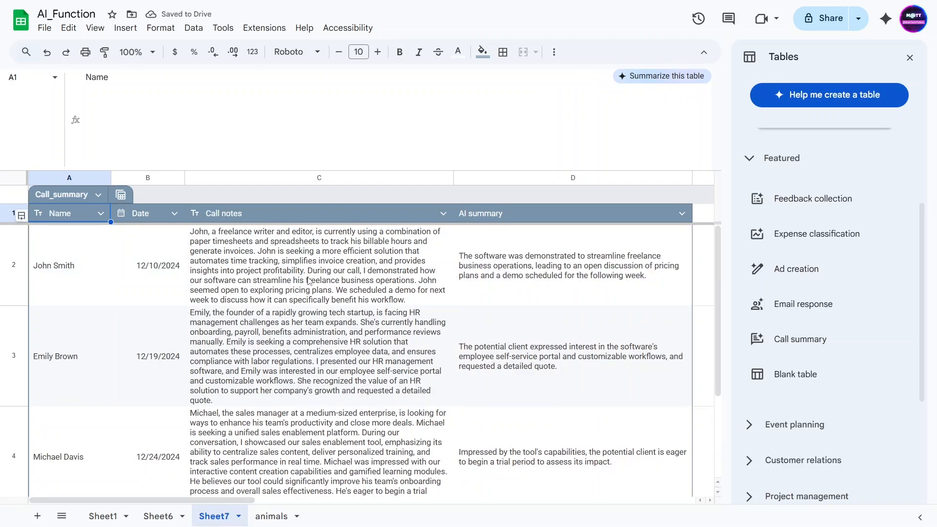
{"action": "left_click", "coordinate": [512, 296]}
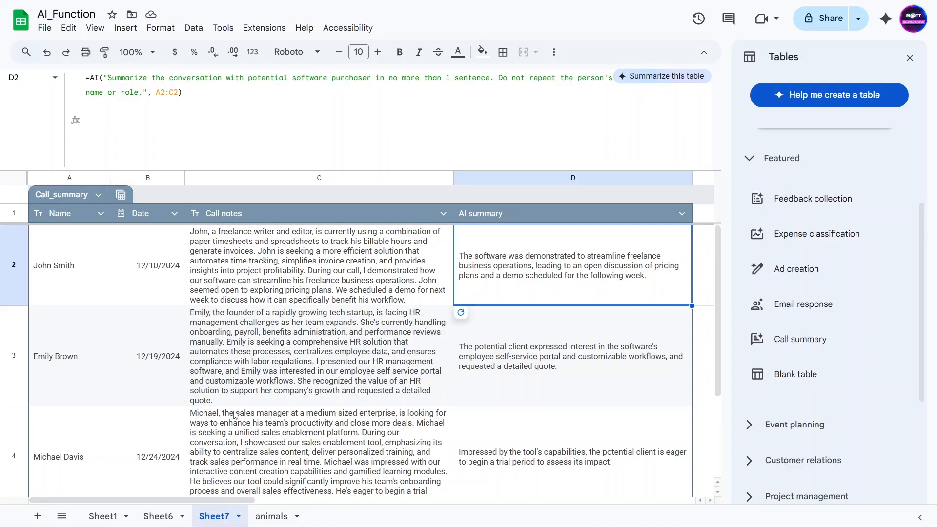
- Open the animals sheet and narrow the empty column A beside the animal list
{"action": "left_click", "coordinate": [270, 516]}
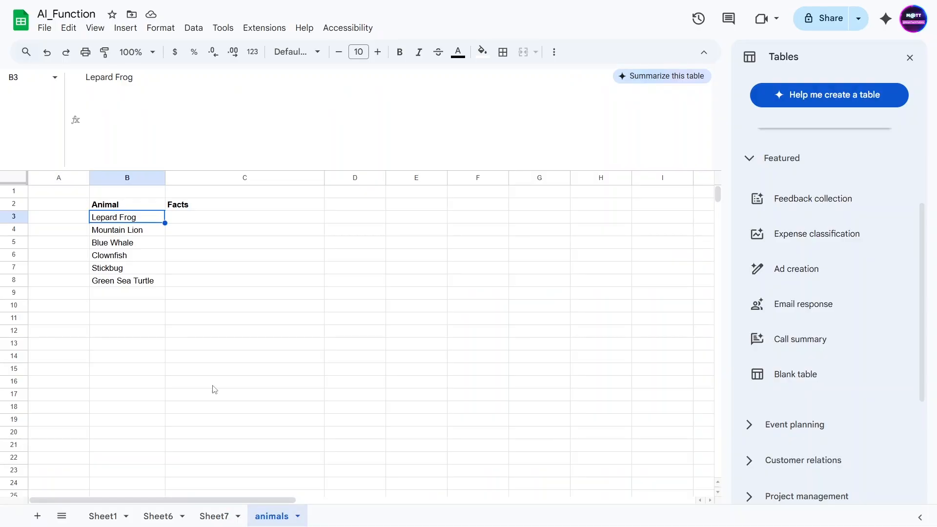
{"action": "left_click", "coordinate": [163, 308]}
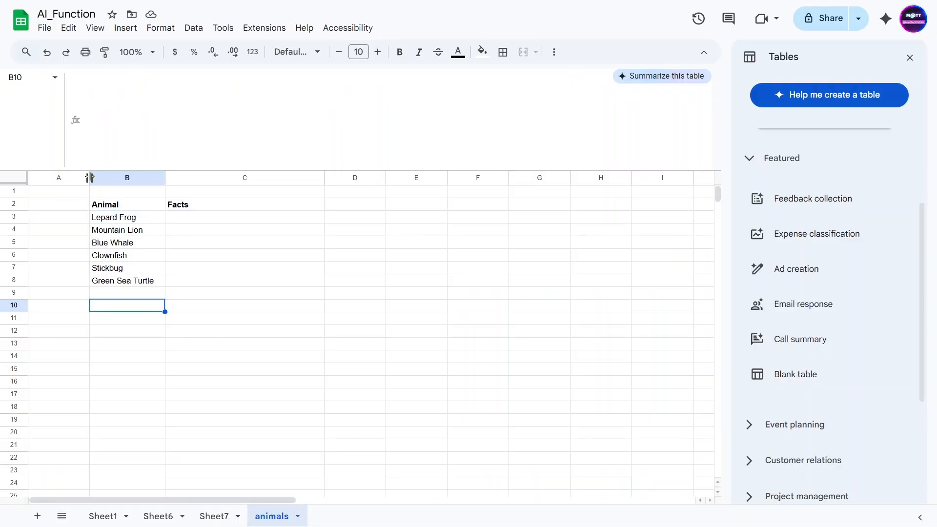
{"action": "left_click_drag", "start_coordinate": [89, 177], "coordinate": [47, 178]}
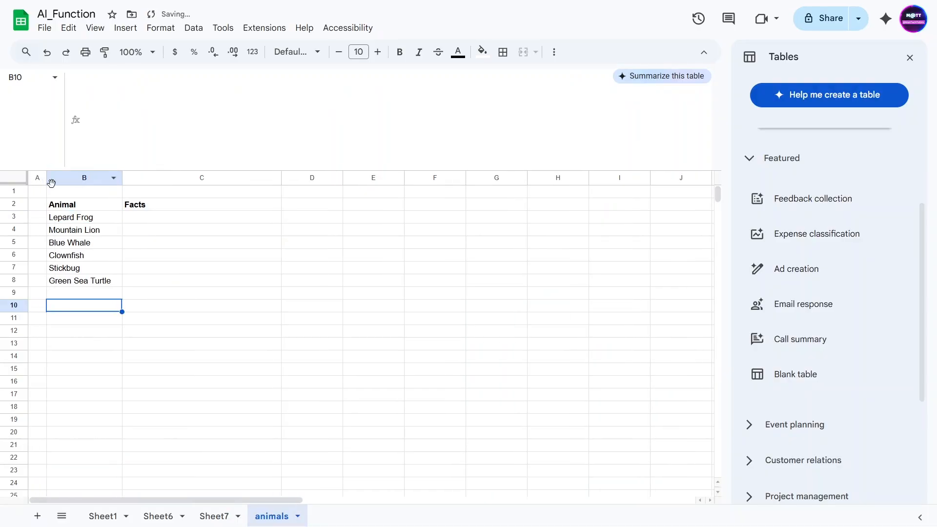
- Enter =AI("List in bullet points the animal, average lifespan, average size, and one interesting fact",B3) in C3
{"action": "left_click", "coordinate": [180, 219]}
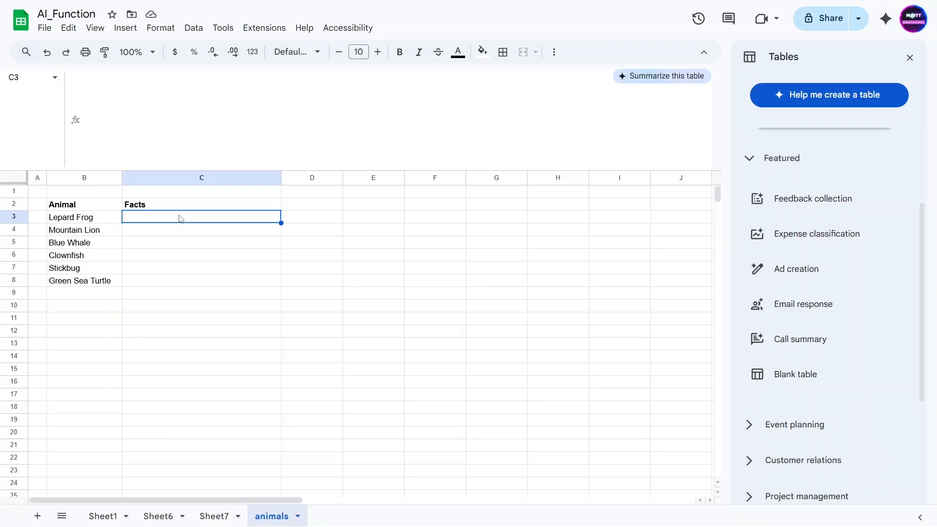
{"action": "type", "text": "=AI("}
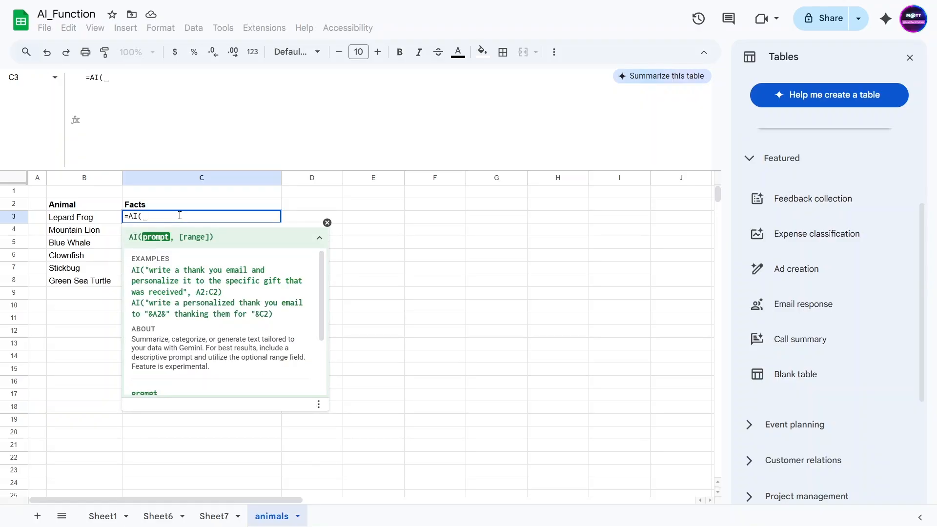
{"action": "type", "text": "\"L"}
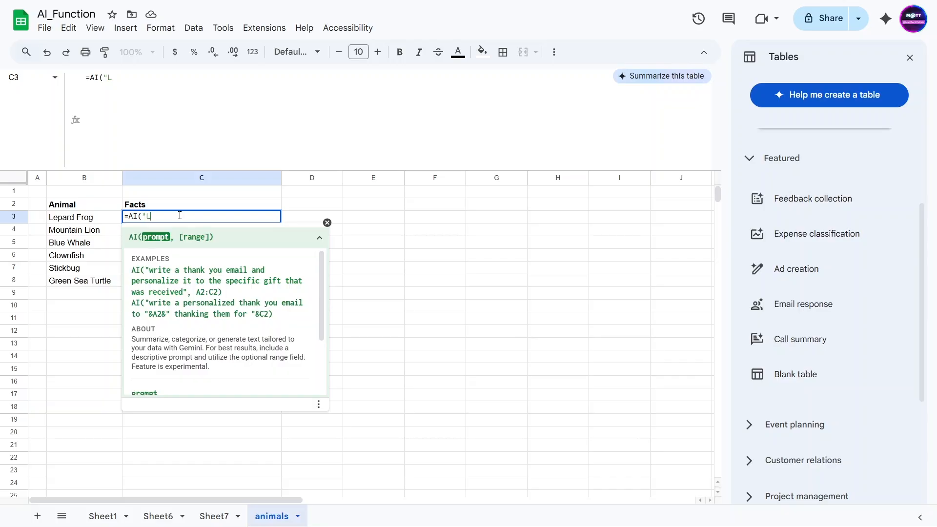
{"action": "type", "text": "ist in bullet points"}
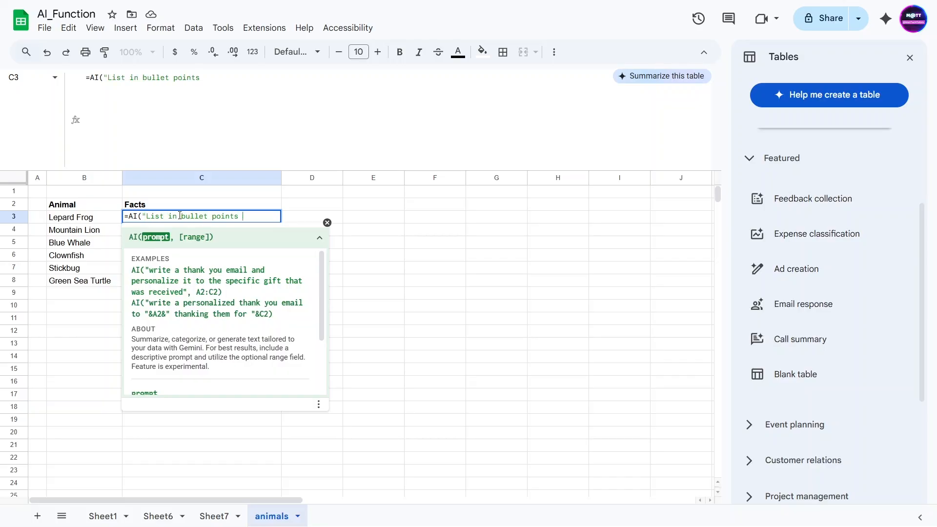
{"action": "type", "text": " the animal, aver"}
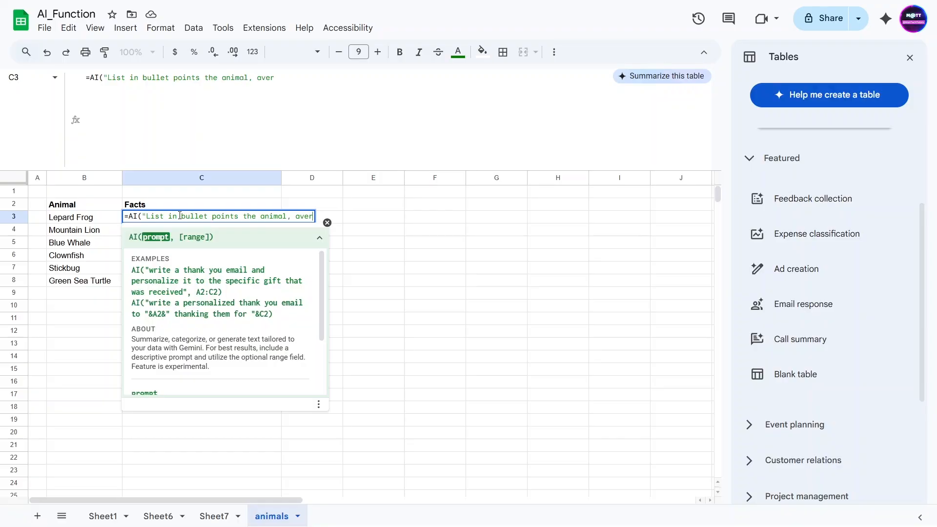
{"action": "type", "text": "age lifespan"}
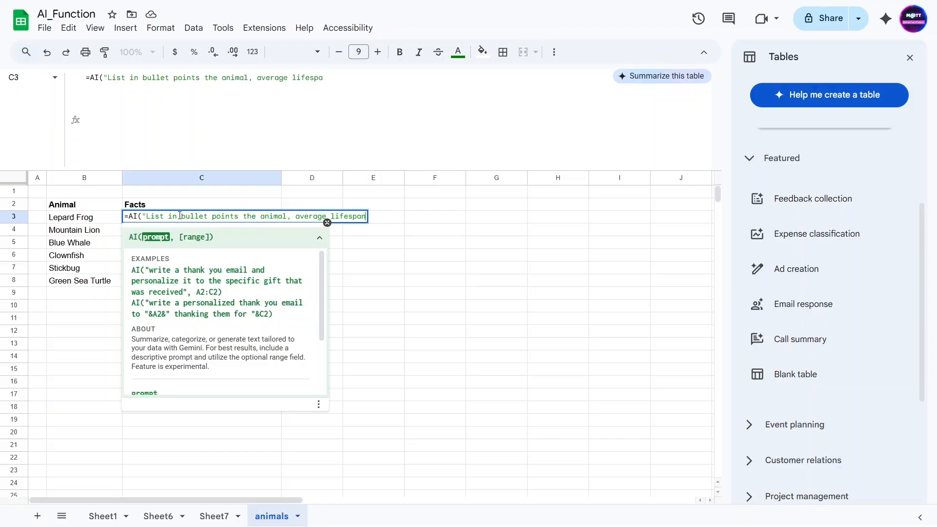
{"action": "type", "text": ", average size,"}
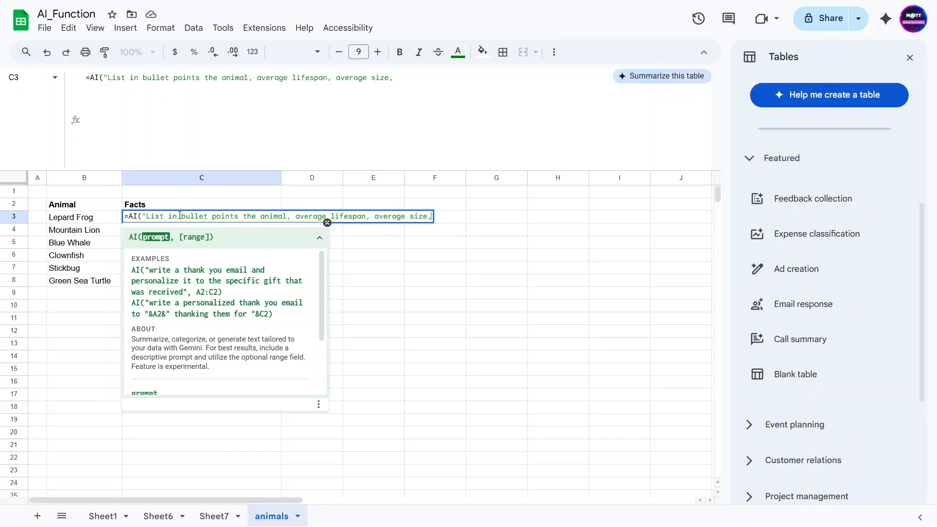
{"action": "type", "text": " and one "}
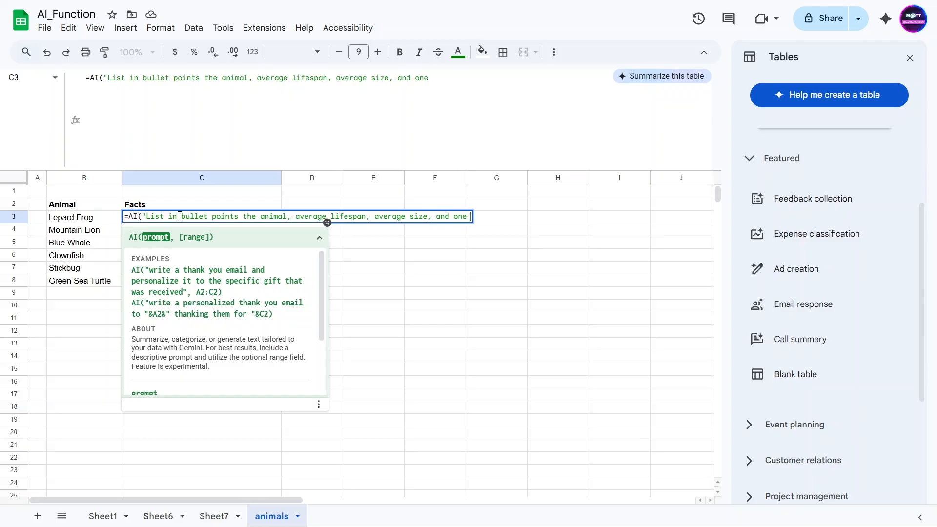
{"action": "type", "text": "interesting fact"}
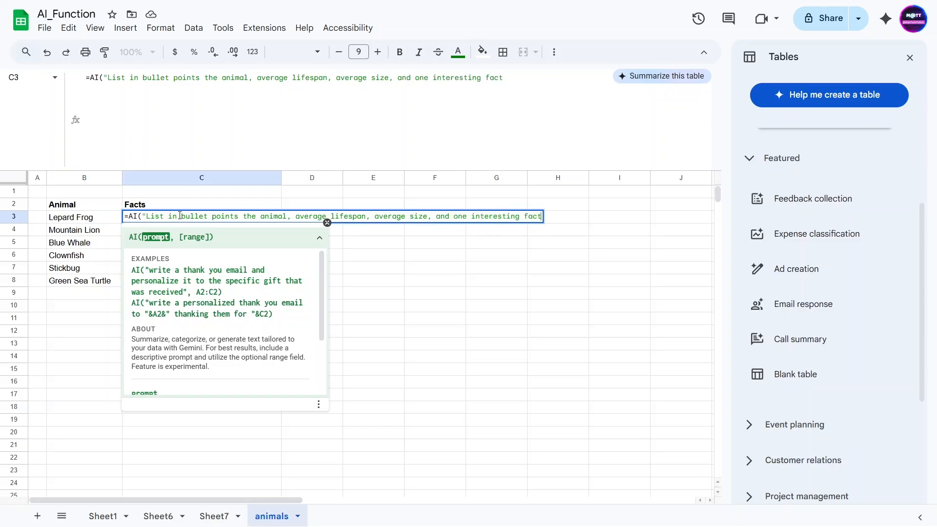
{"action": "type", "text": "\","}
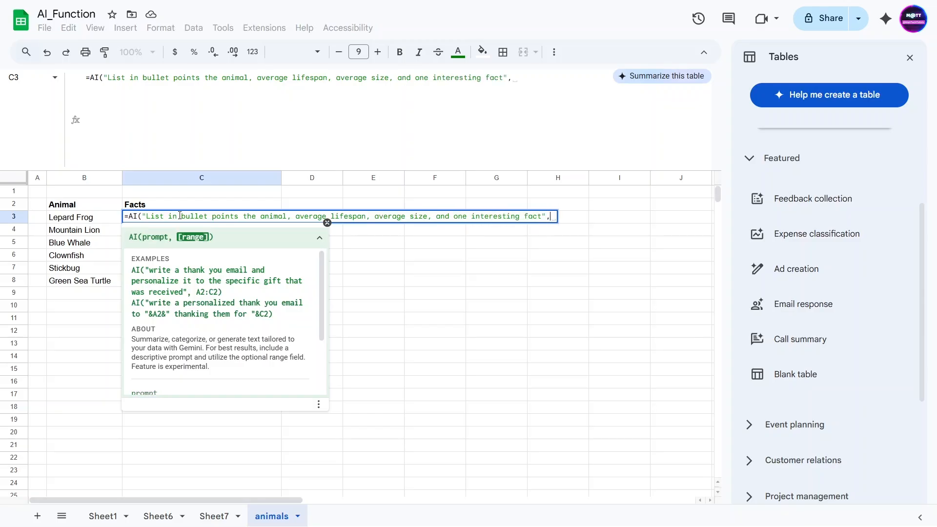
{"action": "type", "text": "B3)"}
{"action": "key", "text": "Return"}
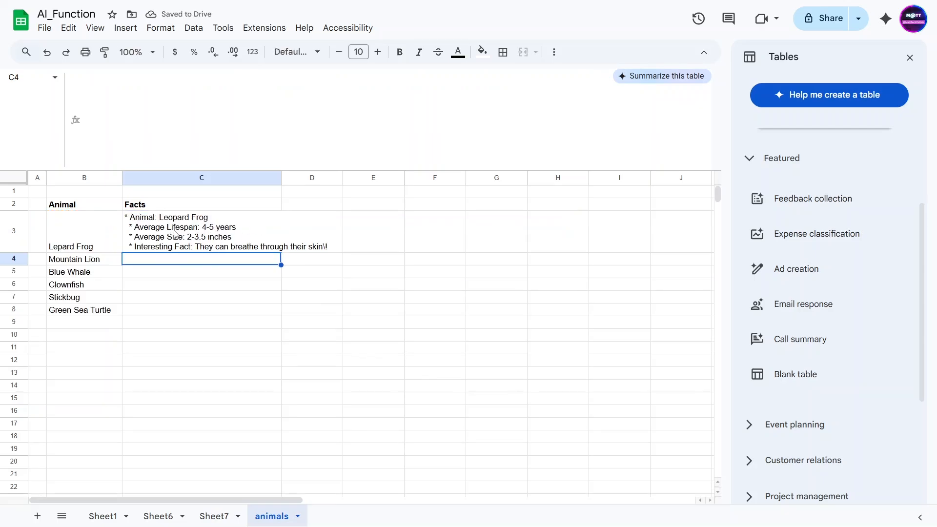
- Fill the AI formula from C3 down through C9 to generate facts for the remaining animals
{"action": "left_click", "coordinate": [209, 229]}
{"action": "left_click_drag", "start_coordinate": [281, 252], "coordinate": [277, 324]}
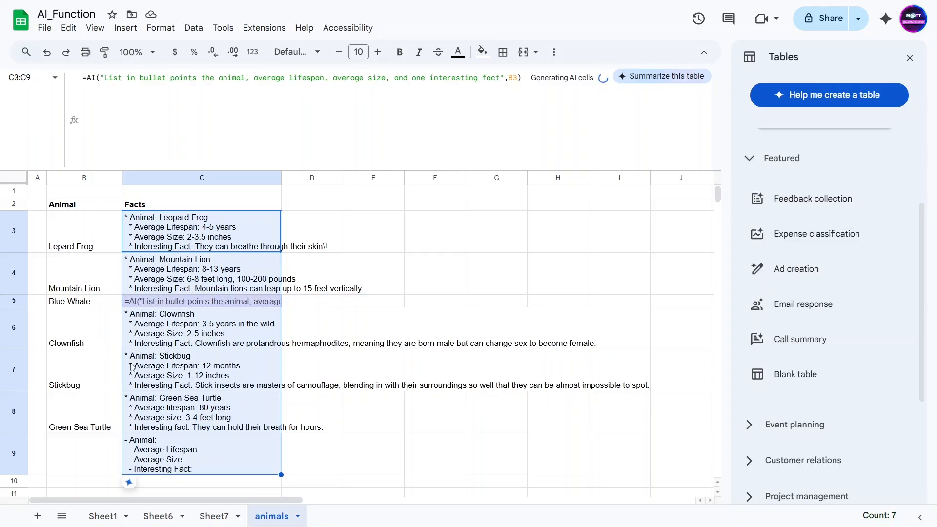
{"action": "left_click", "coordinate": [96, 236]}
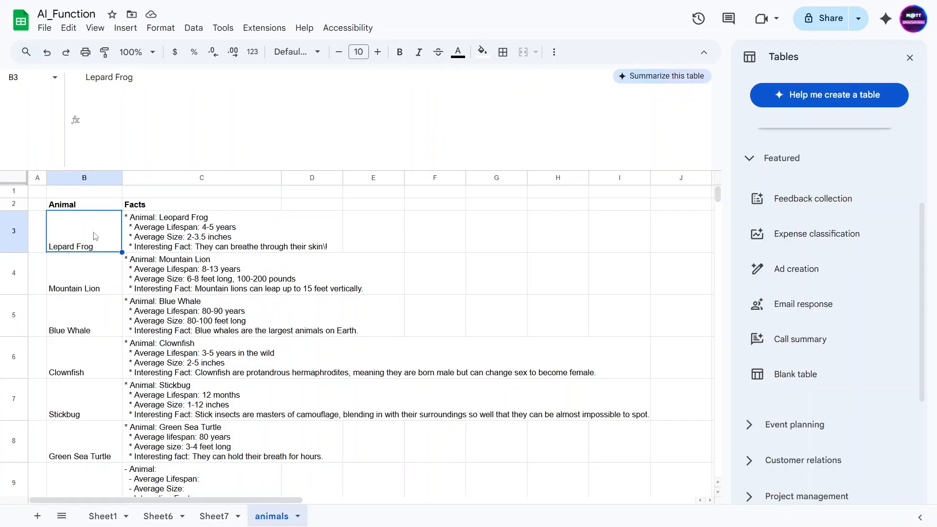
- Examine the generated facts and AI formulas in column C, including row 9, which has no animal
{"action": "scroll", "coordinate": [131, 305], "scroll_direction": "down", "scroll_amount": 1}
{"action": "scroll", "coordinate": [139, 318], "scroll_direction": "up", "scroll_amount": 1}
{"action": "left_click", "coordinate": [207, 404]}
{"action": "left_click", "coordinate": [198, 447]}
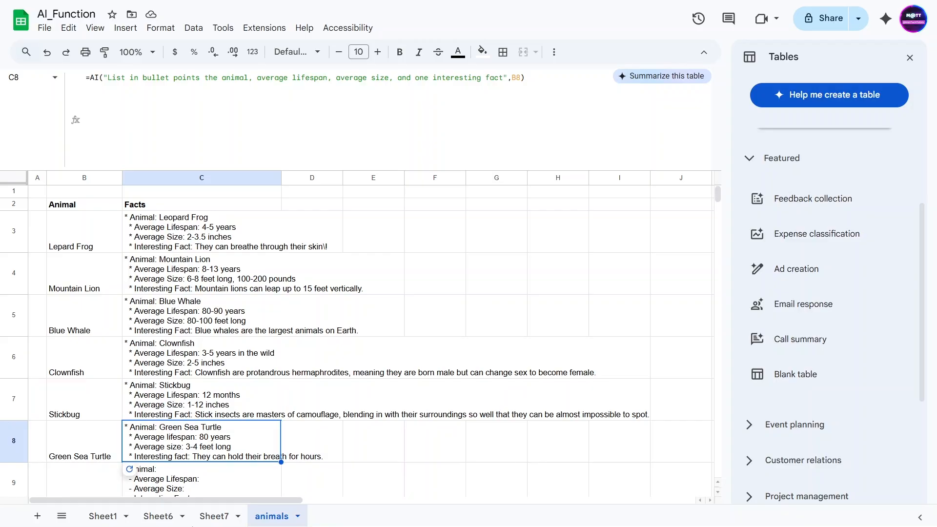
{"action": "scroll", "coordinate": [183, 386], "scroll_direction": "down", "scroll_amount": 2}
{"action": "left_click", "coordinate": [178, 367]}
{"action": "scroll", "coordinate": [178, 367], "scroll_direction": "up", "scroll_amount": 2}
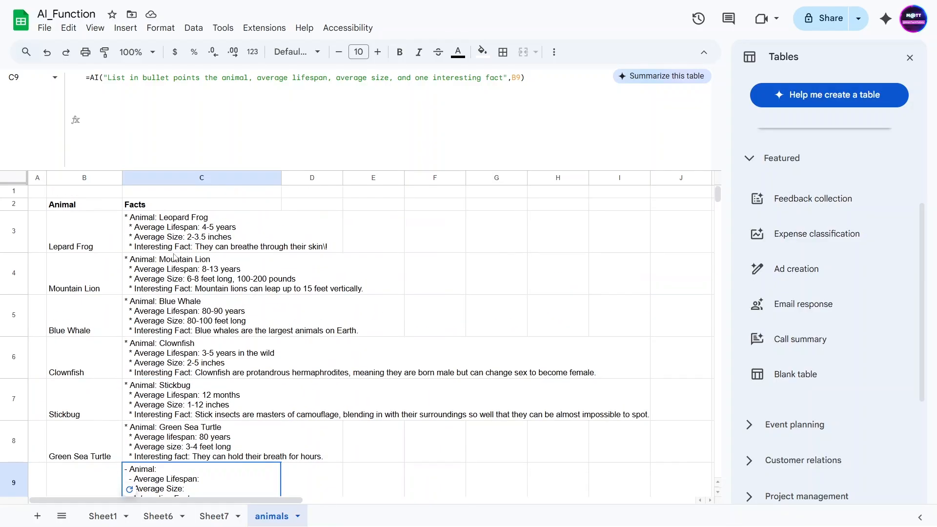
{"action": "left_click", "coordinate": [148, 231]}
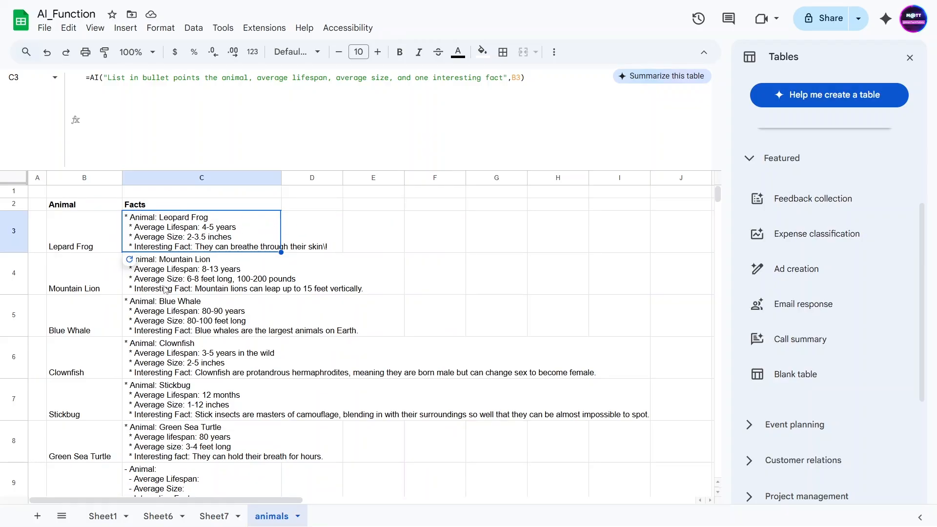
{"action": "left_click", "coordinate": [164, 288]}
{"action": "left_click", "coordinate": [181, 224]}
{"action": "left_click", "coordinate": [197, 207]}
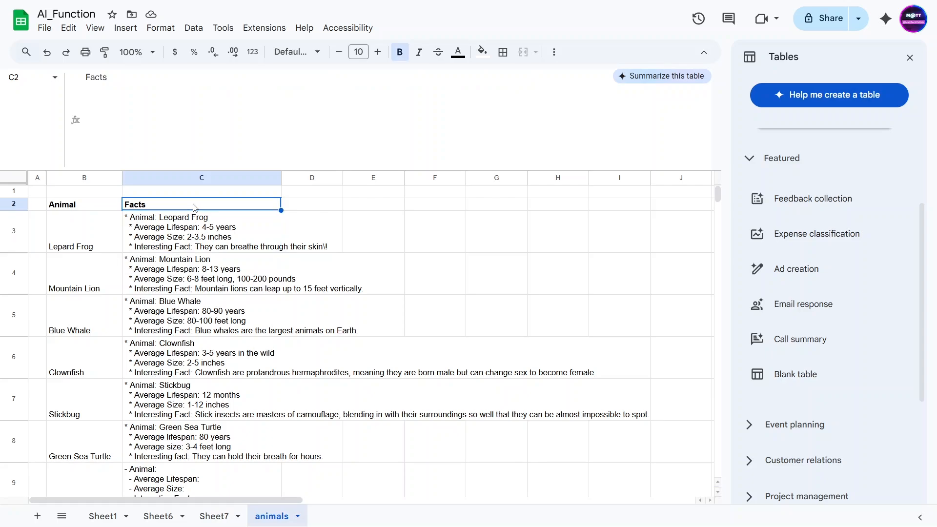
{"action": "left_click", "coordinate": [306, 208]}
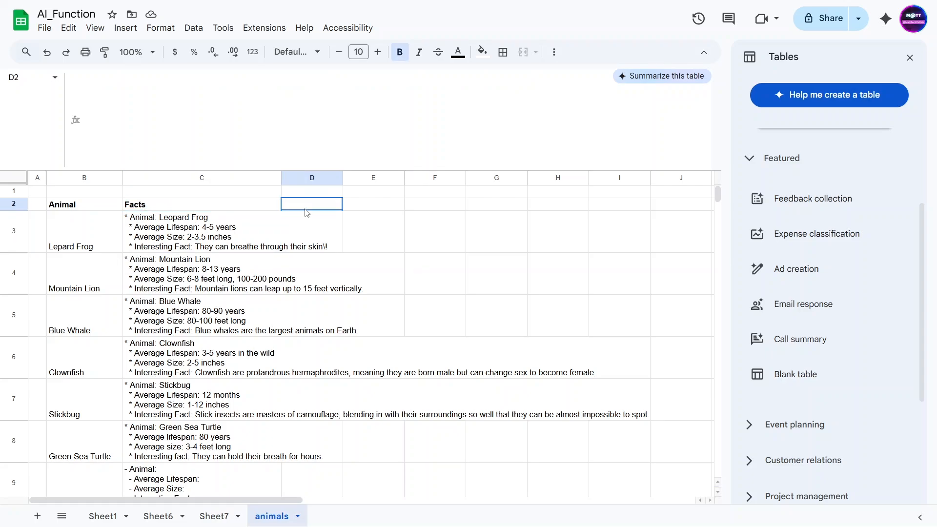
{"action": "left_click", "coordinate": [382, 208]}
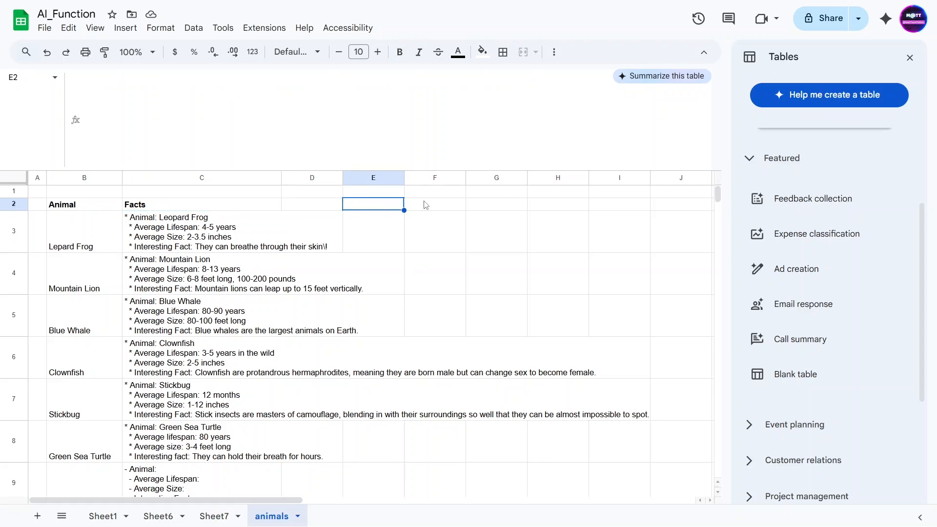
- Review the C3 formula with its heading and source animal, and shrink the formula bar to a single line
{"action": "left_click", "coordinate": [170, 224]}
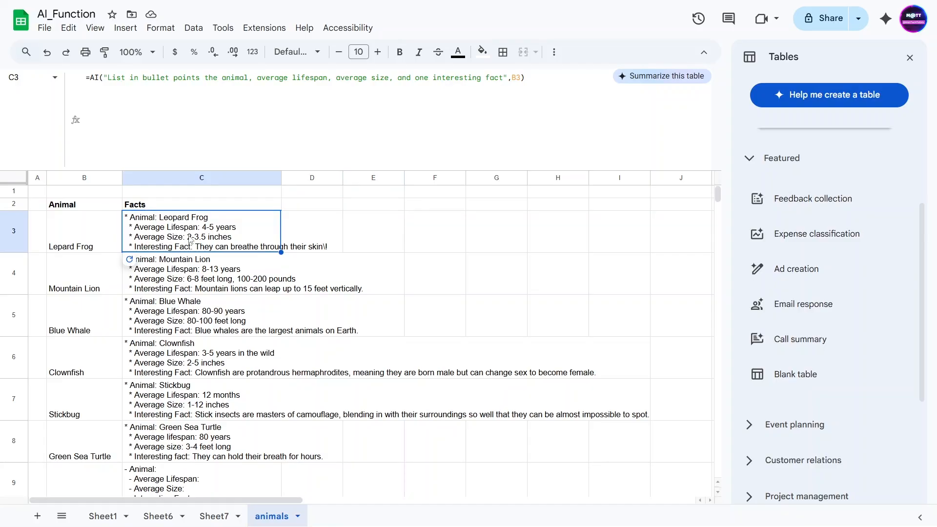
{"action": "left_click", "coordinate": [151, 202]}
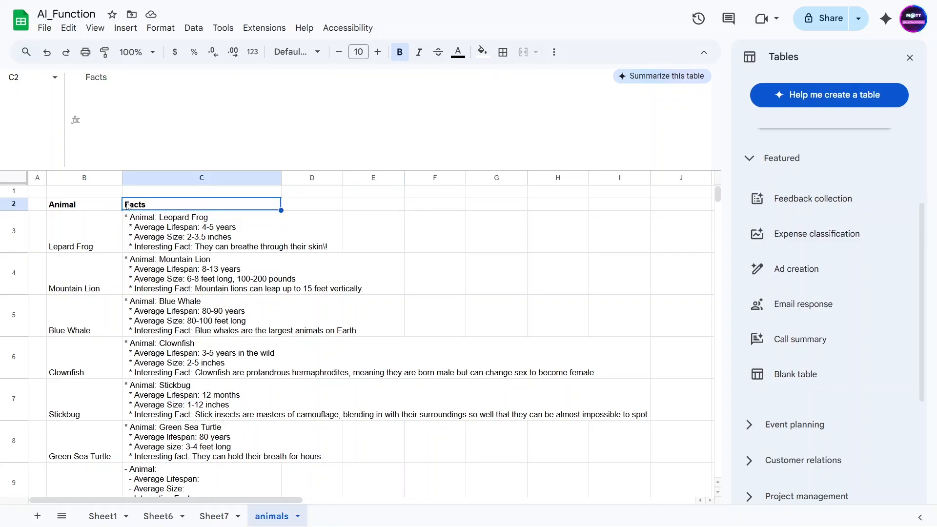
{"action": "left_click", "coordinate": [81, 239]}
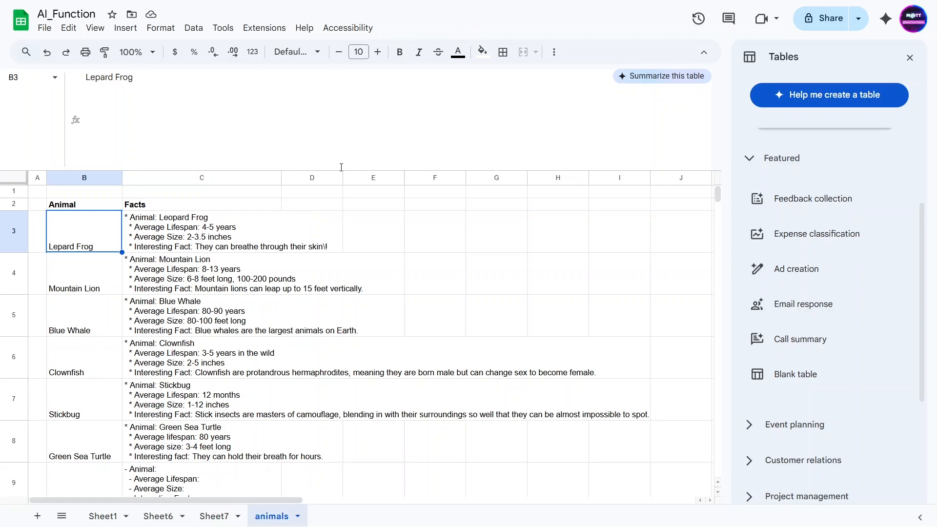
{"action": "double_click", "coordinate": [322, 170]}
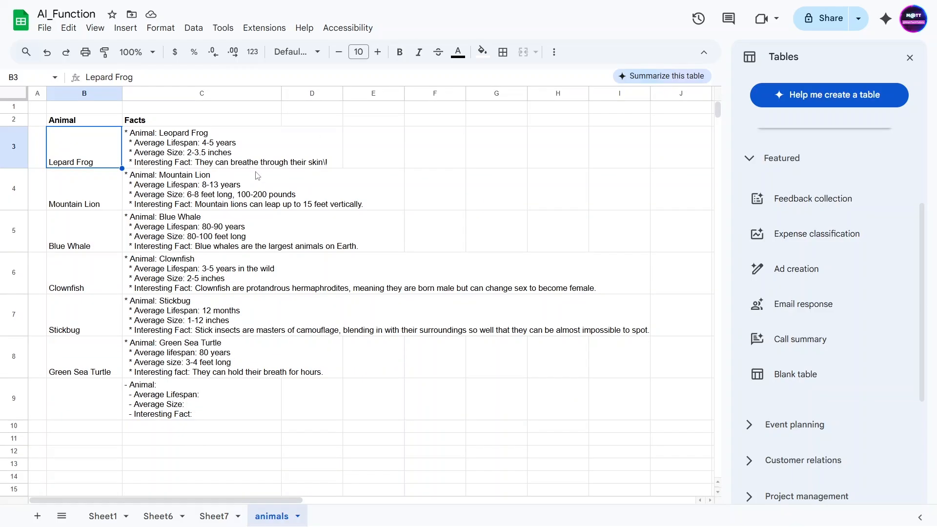